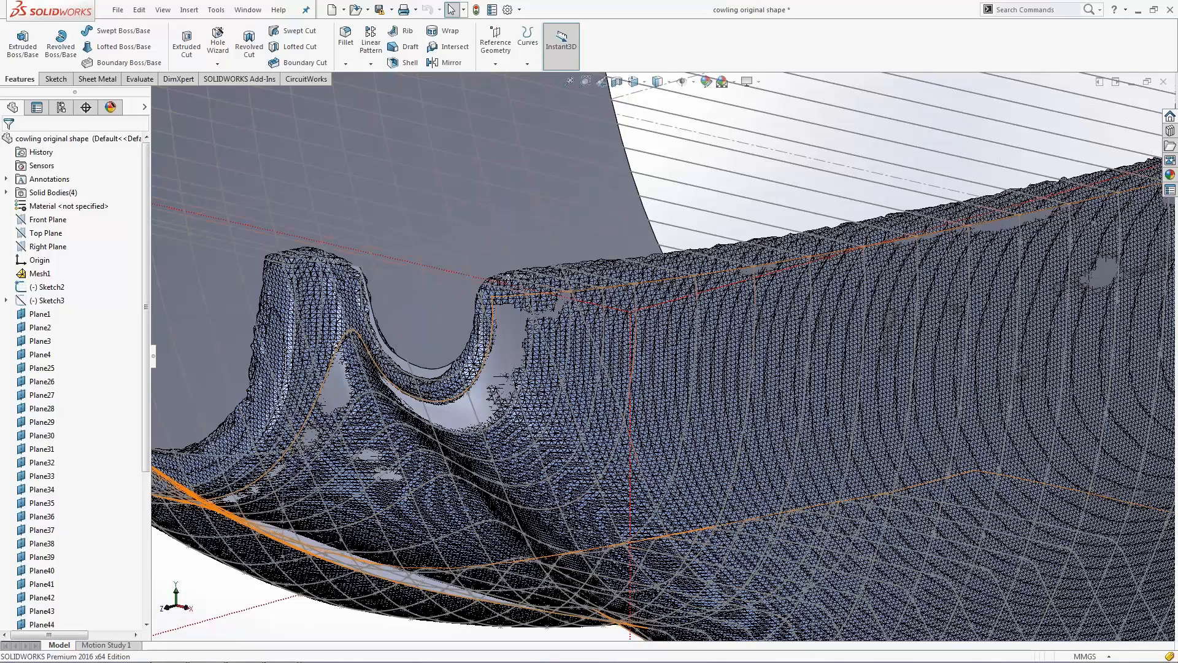
Examine the section curves over the scanned cowling mesh and consult the process overview slide in PowerPoint.
{"action": "scroll", "coordinate": [599, 491], "scroll_direction": "down", "scroll_amount": 5}
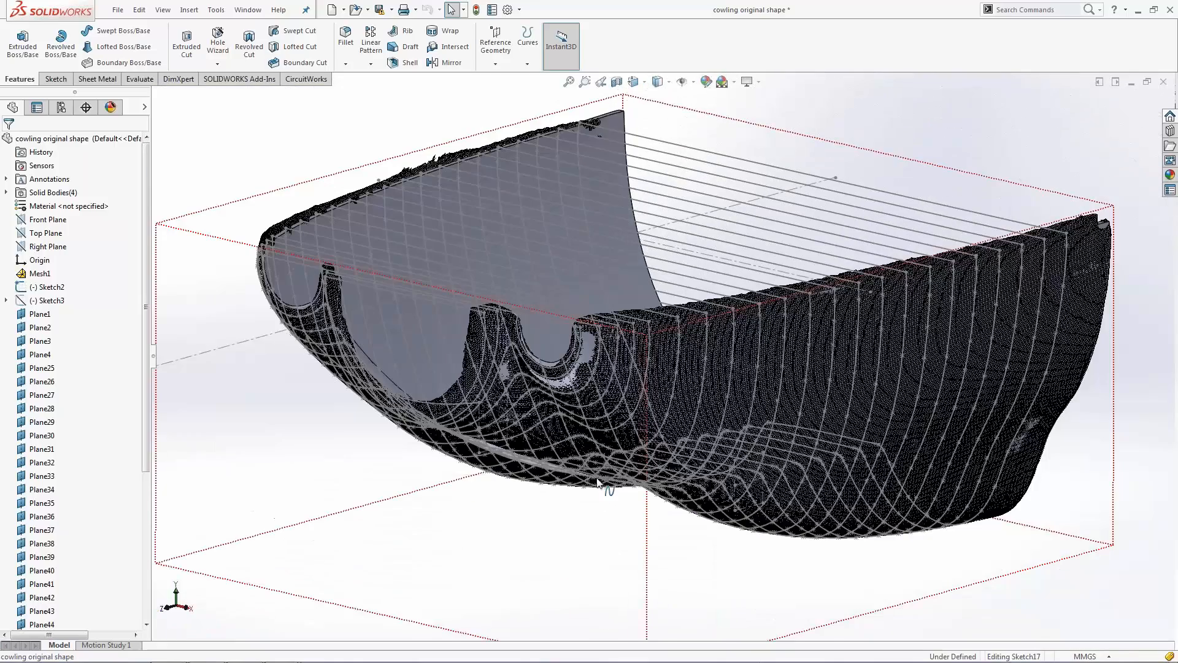
{"action": "middle_click_drag", "start_coordinate": [597, 479], "coordinate": [586, 491]}
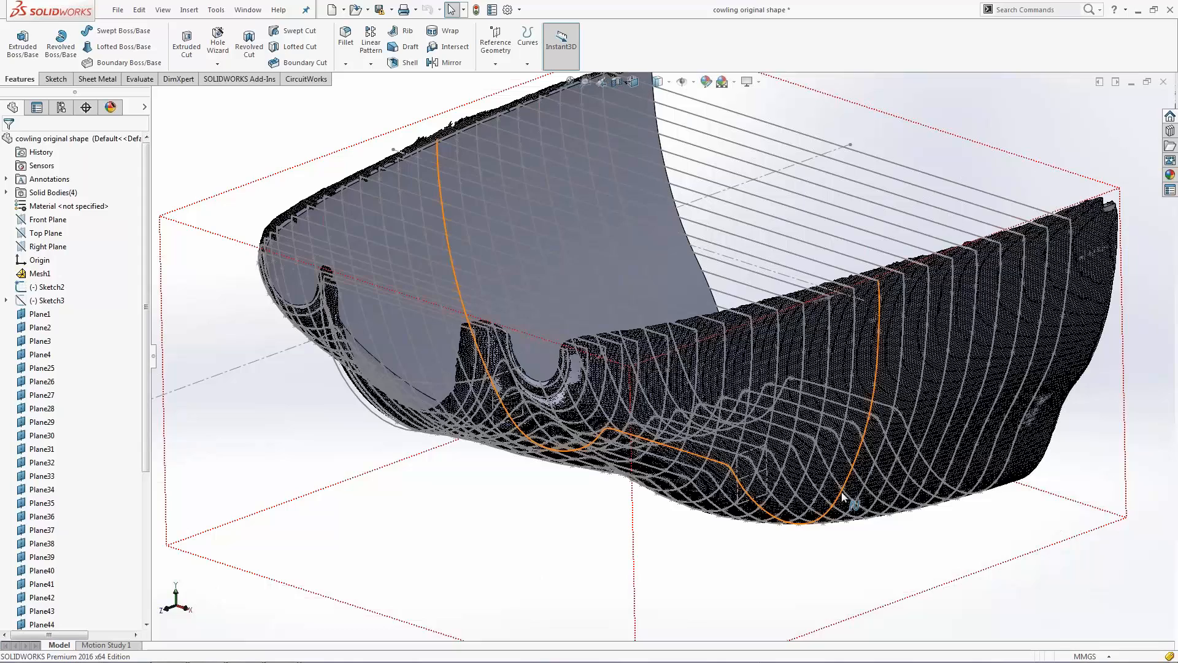
{"action": "key", "text": "alt+Tab"}
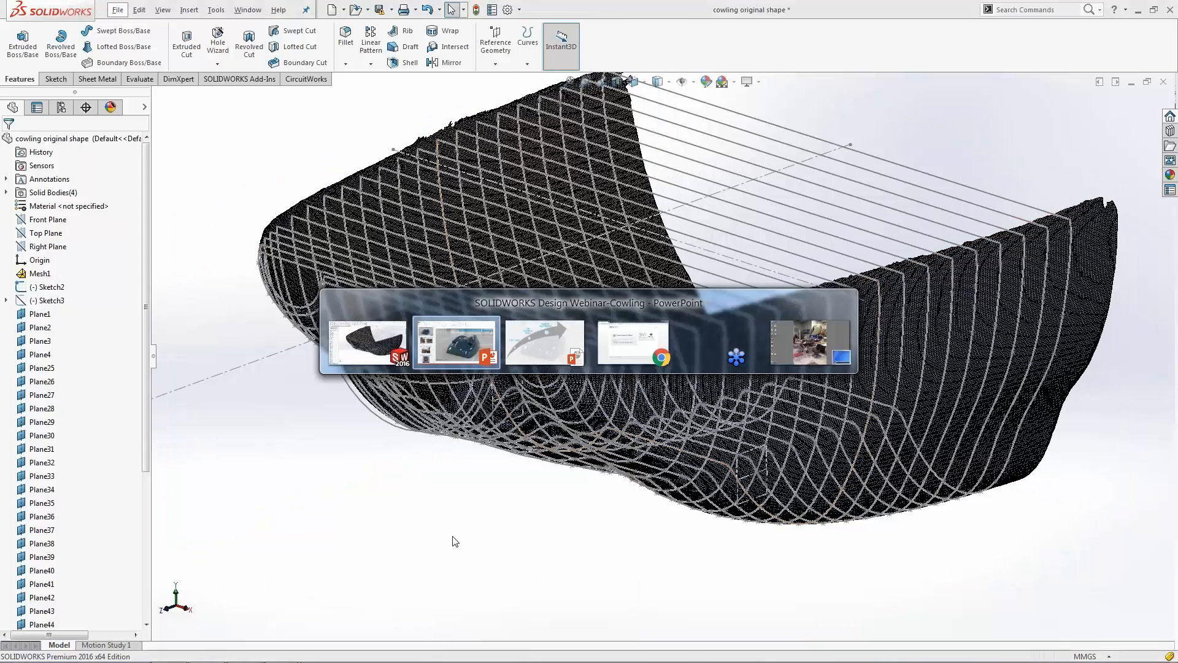
{"action": "key", "text": "alt+Tab"}
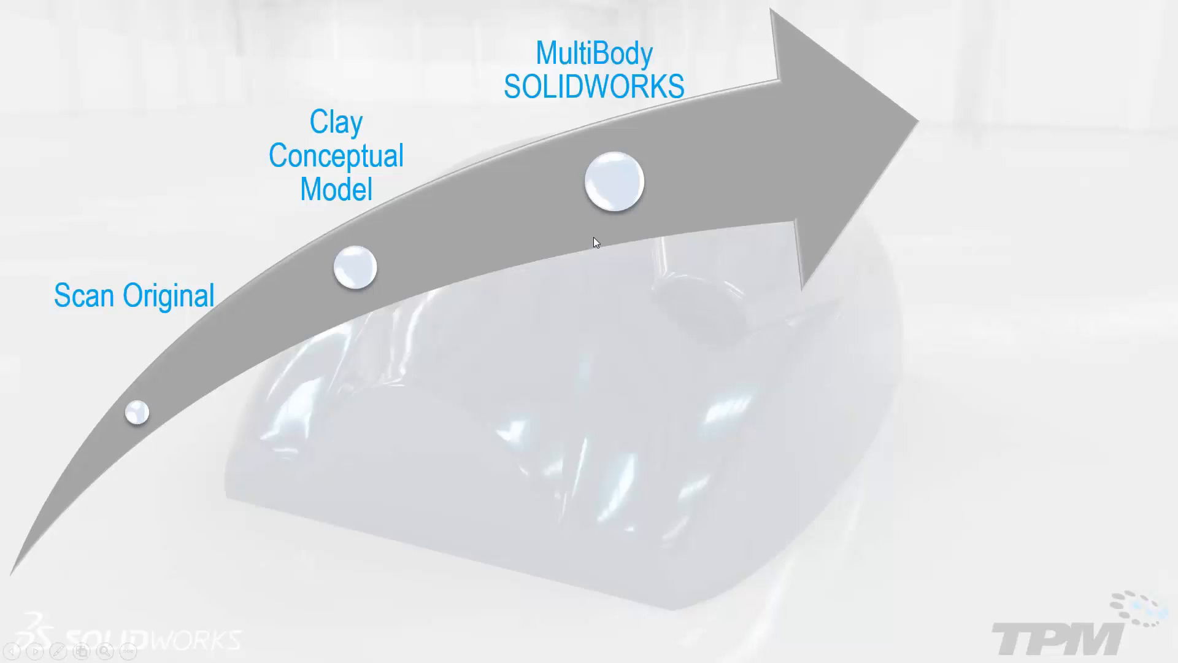
{"action": "key", "text": "alt+Tab"}
{"action": "key", "text": "alt+Tab"}
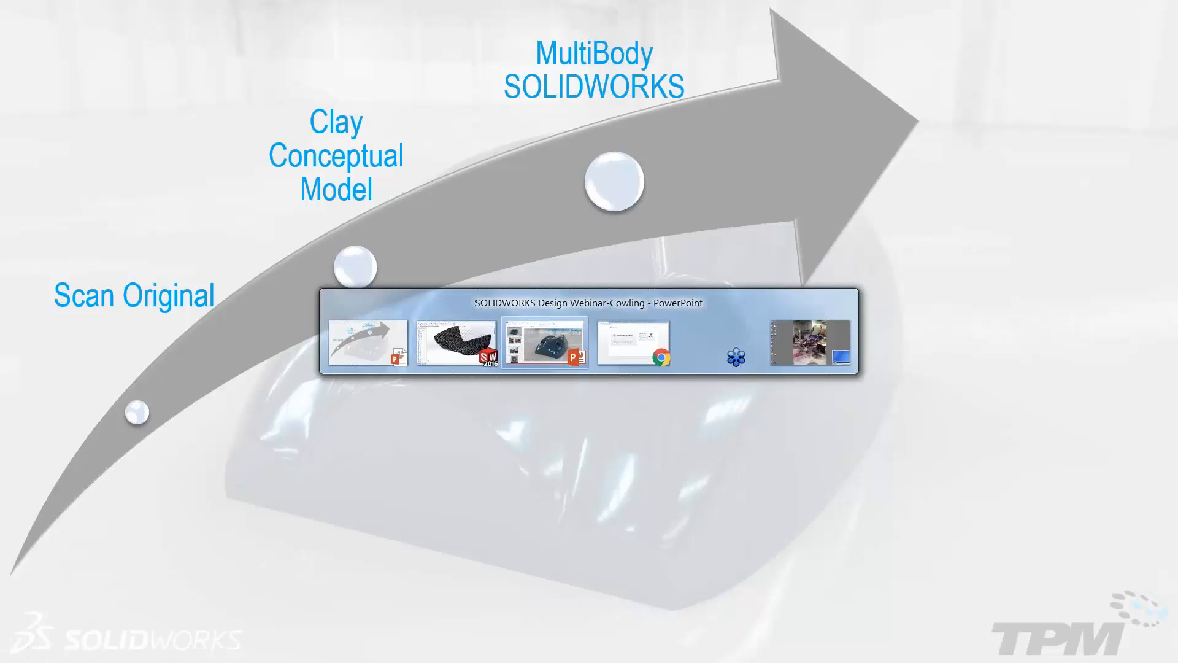
{"action": "key", "text": "alt+shift+Tab"}
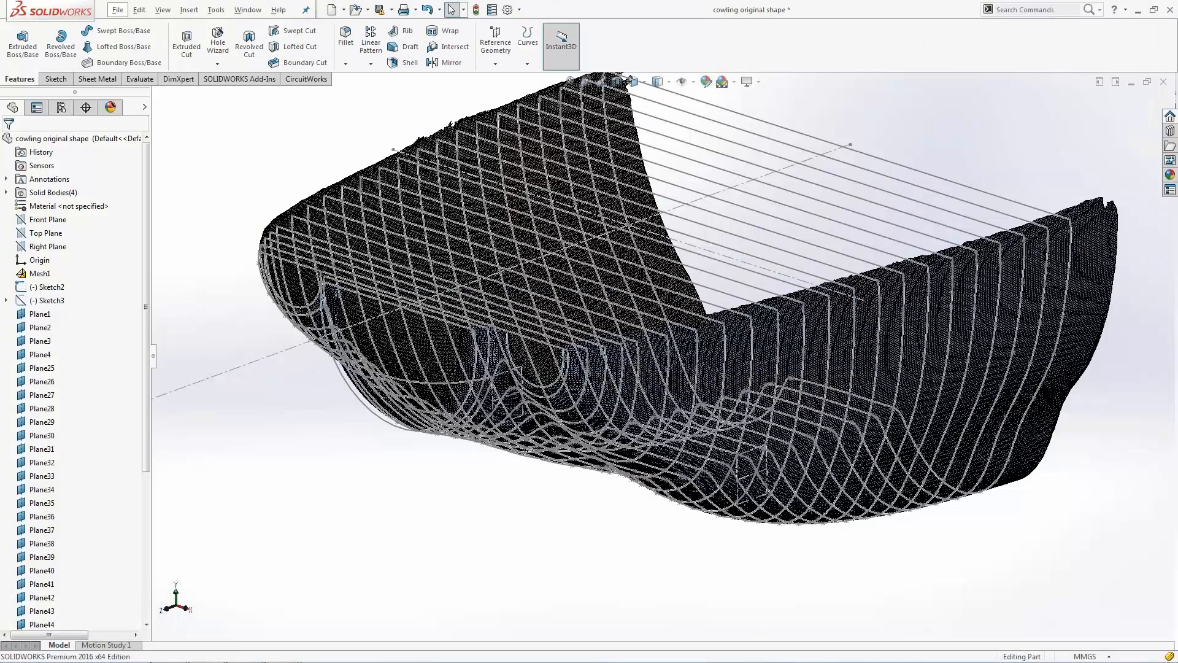
Open the "cowling with intake" part to inspect the red intake on the cowling, and close the part.
{"action": "left_click", "coordinate": [117, 10]}
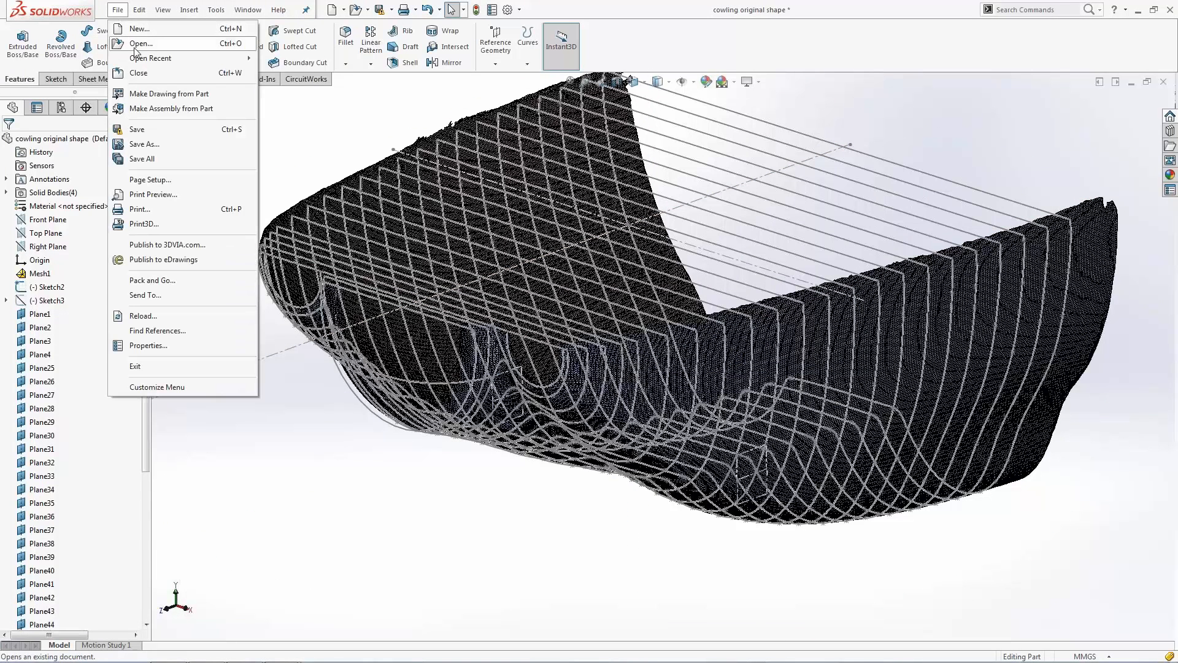
{"action": "left_click", "coordinate": [140, 43]}
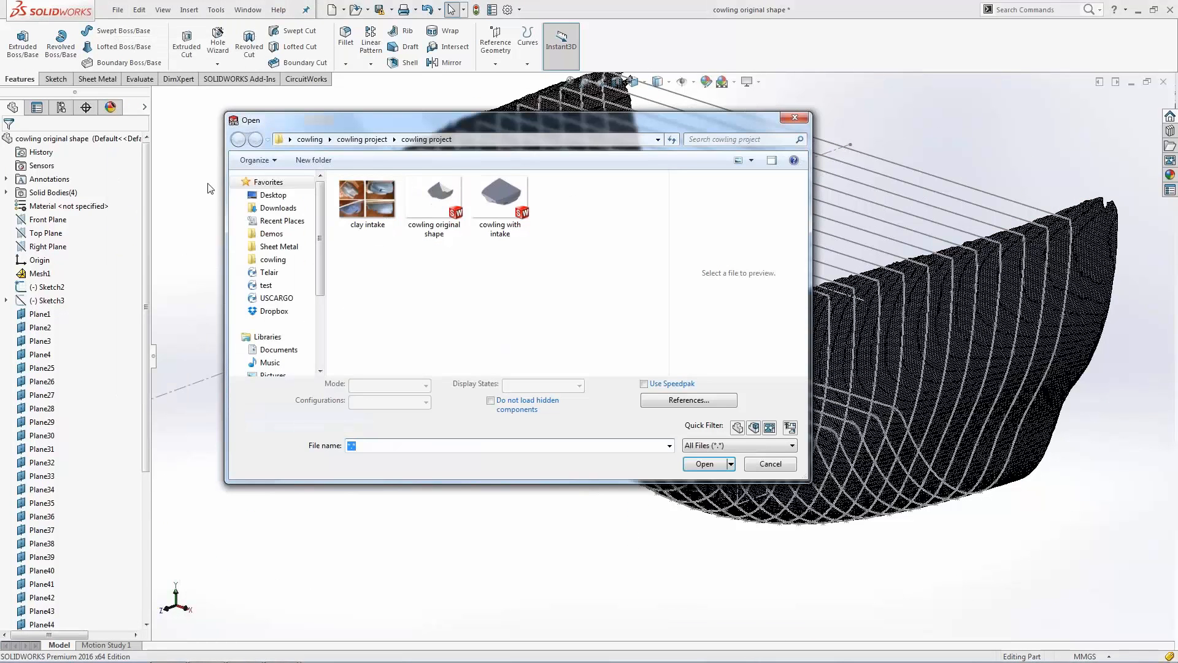
{"action": "double_click", "coordinate": [505, 226]}
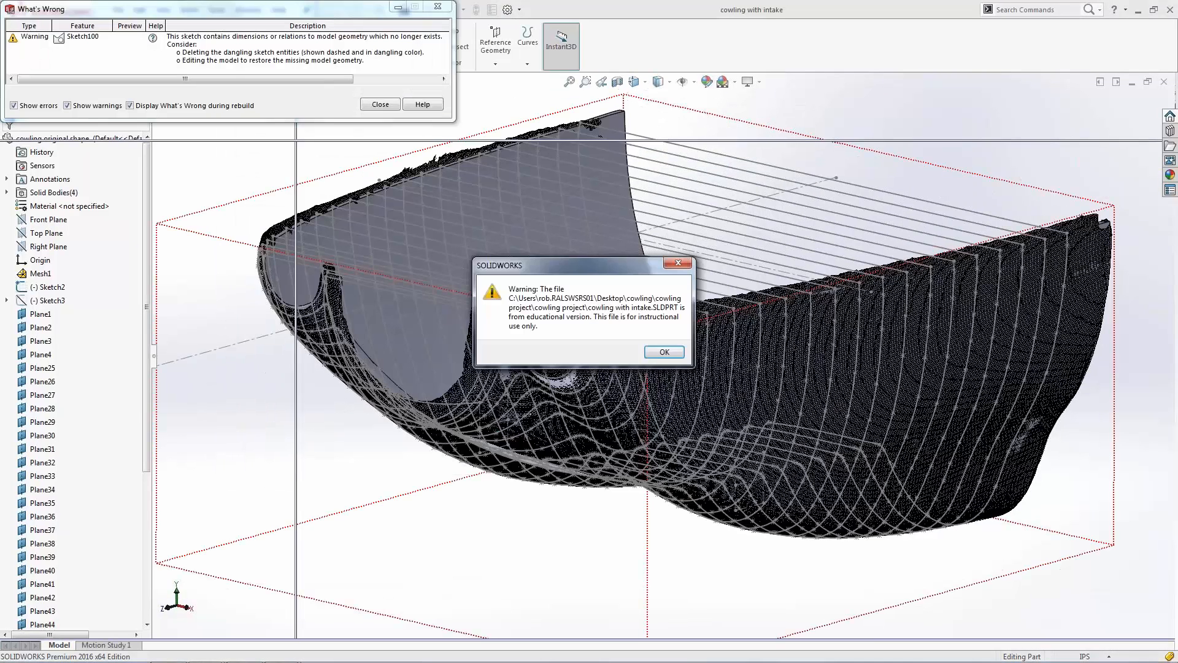
{"action": "left_click", "coordinate": [664, 352]}
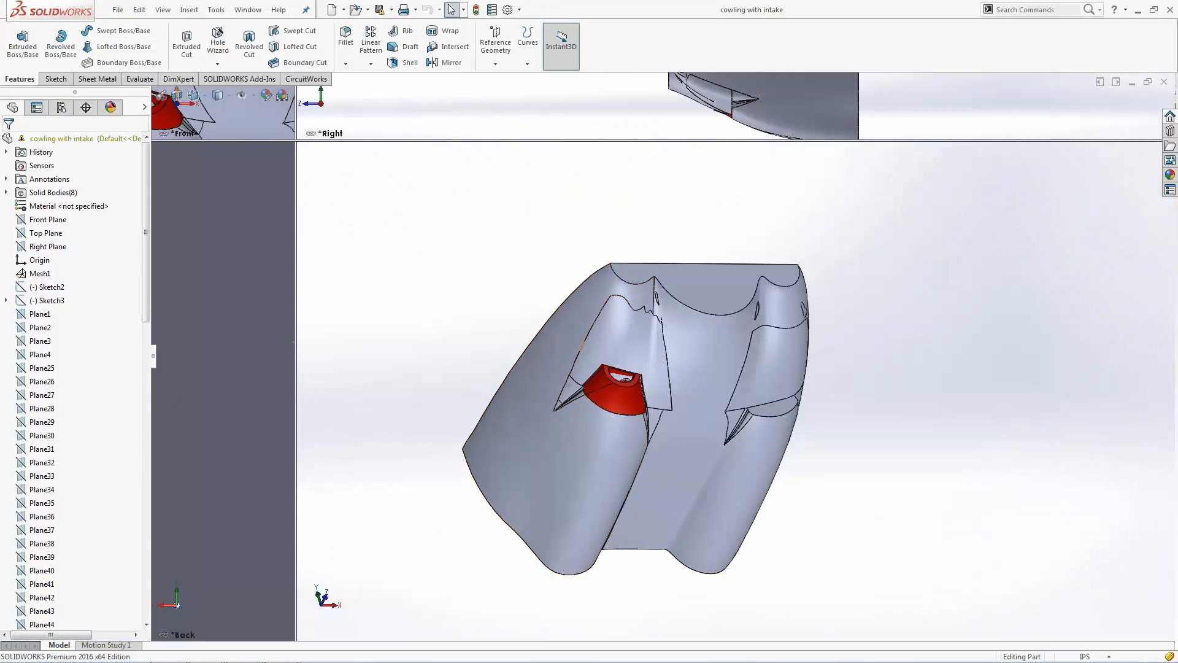
{"action": "middle_click_drag", "start_coordinate": [706, 433], "coordinate": [581, 435]}
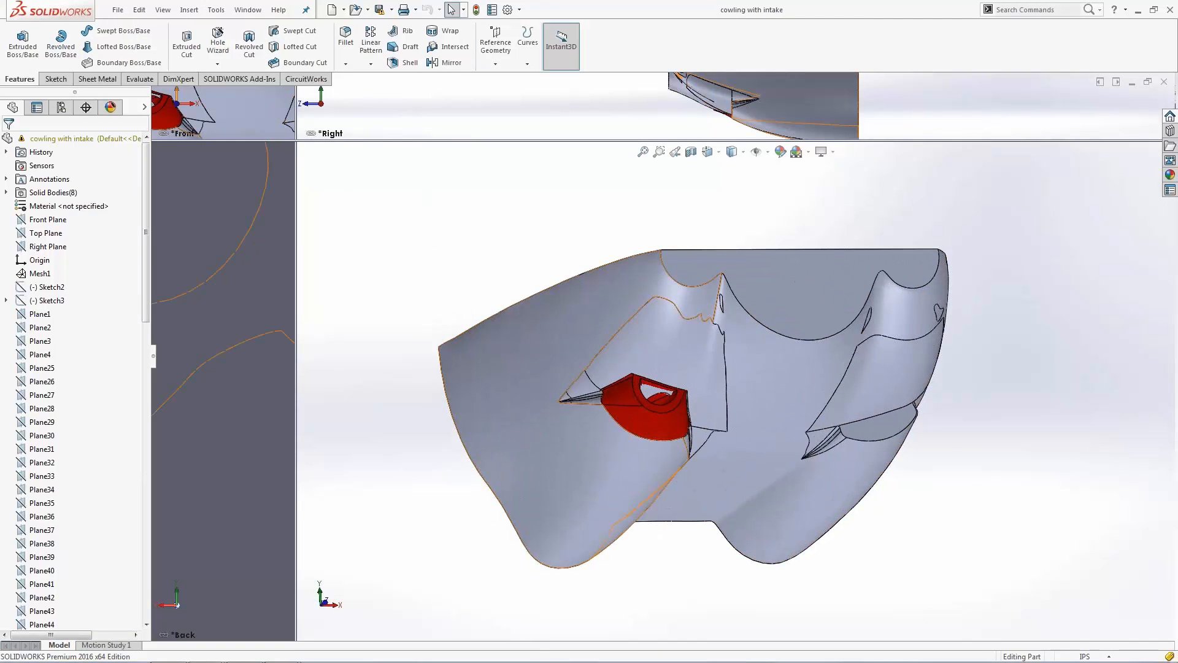
{"action": "scroll", "coordinate": [688, 500], "scroll_direction": "down", "scroll_amount": 2}
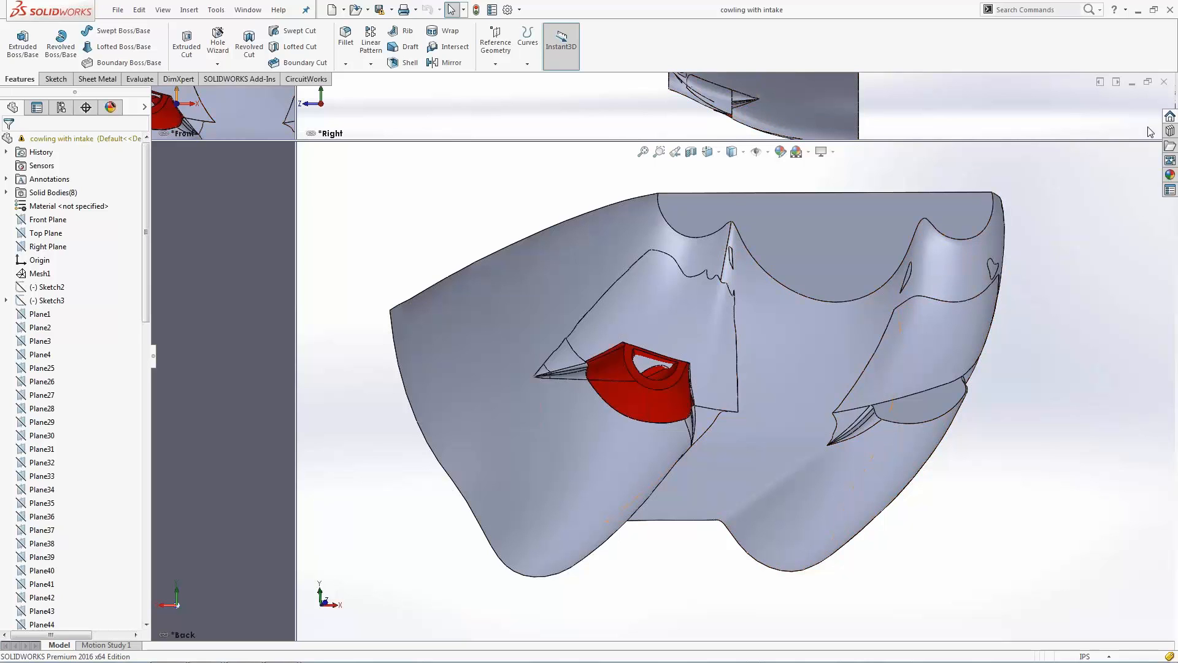
{"action": "left_click", "coordinate": [1164, 82]}
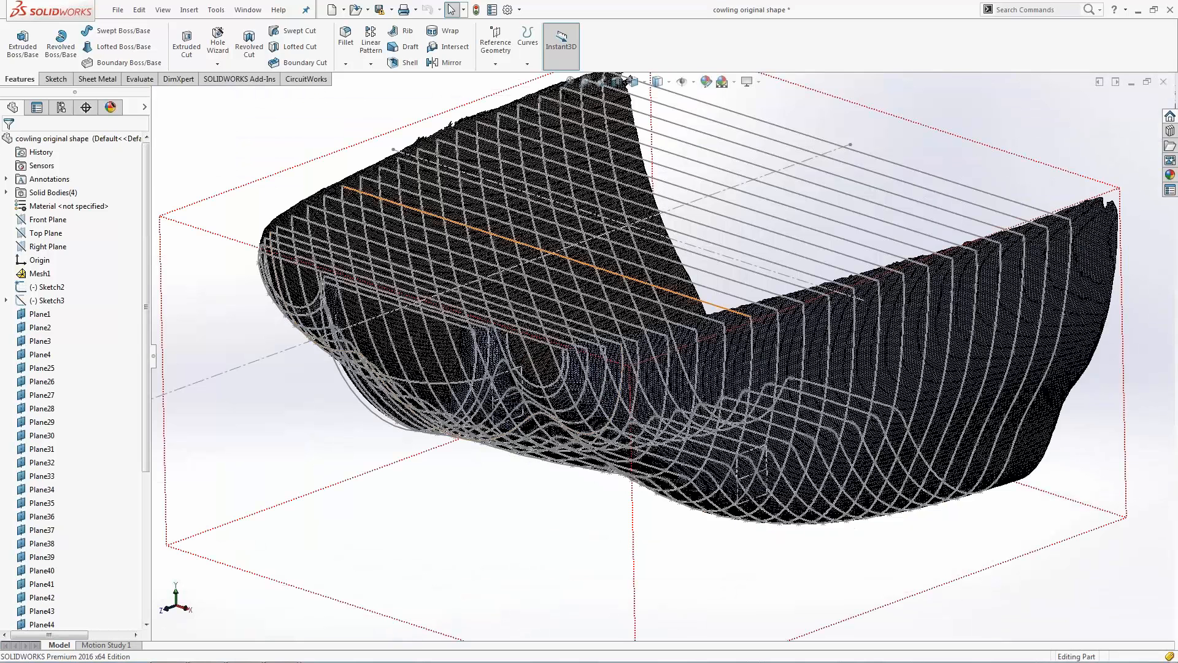
Open the cowlingtake4 part from the parent cowling project folder without rebuilding it, dismissing the warnings.
{"action": "left_click", "coordinate": [117, 10]}
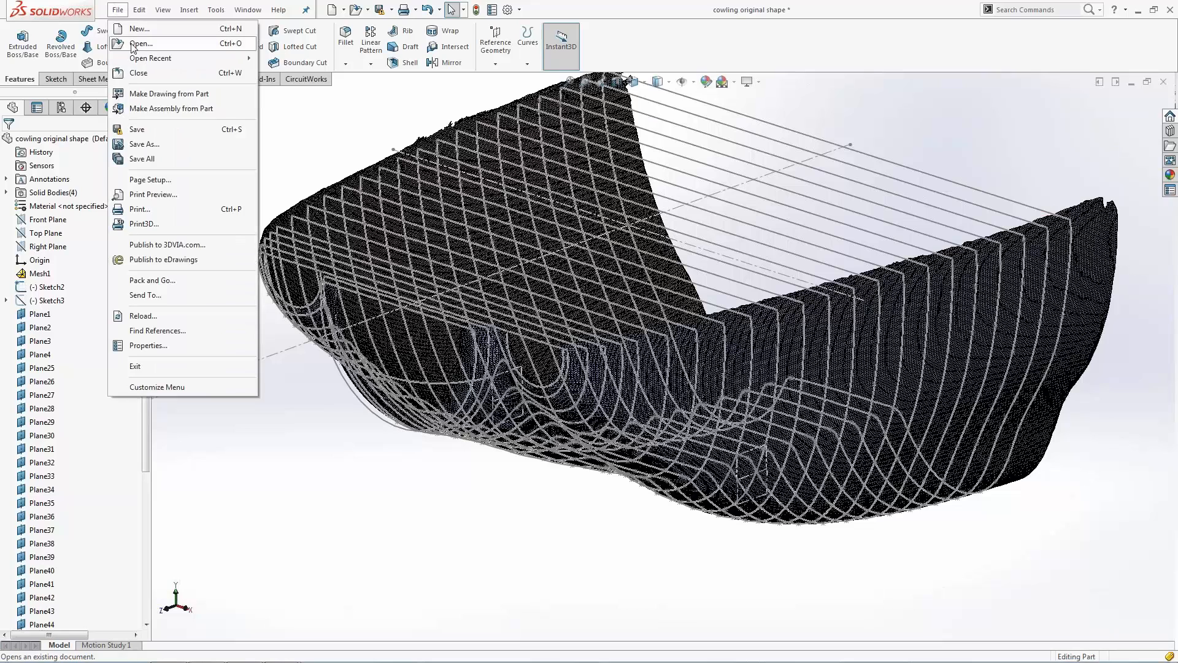
{"action": "left_click", "coordinate": [138, 41]}
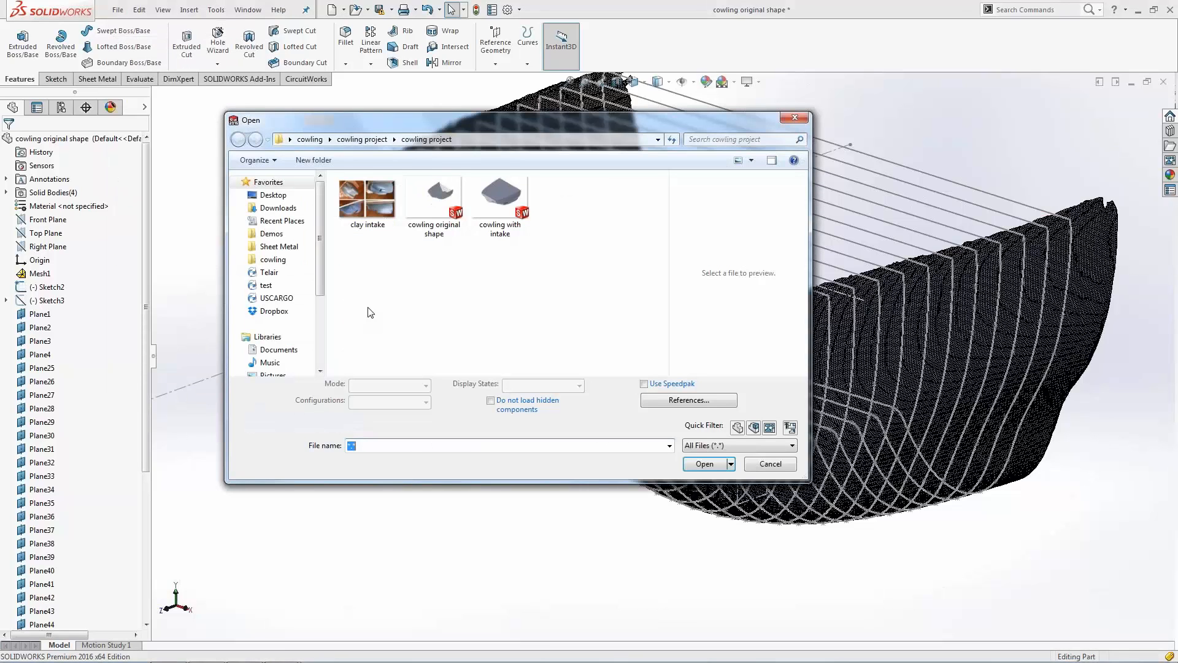
{"action": "left_click", "coordinate": [378, 140]}
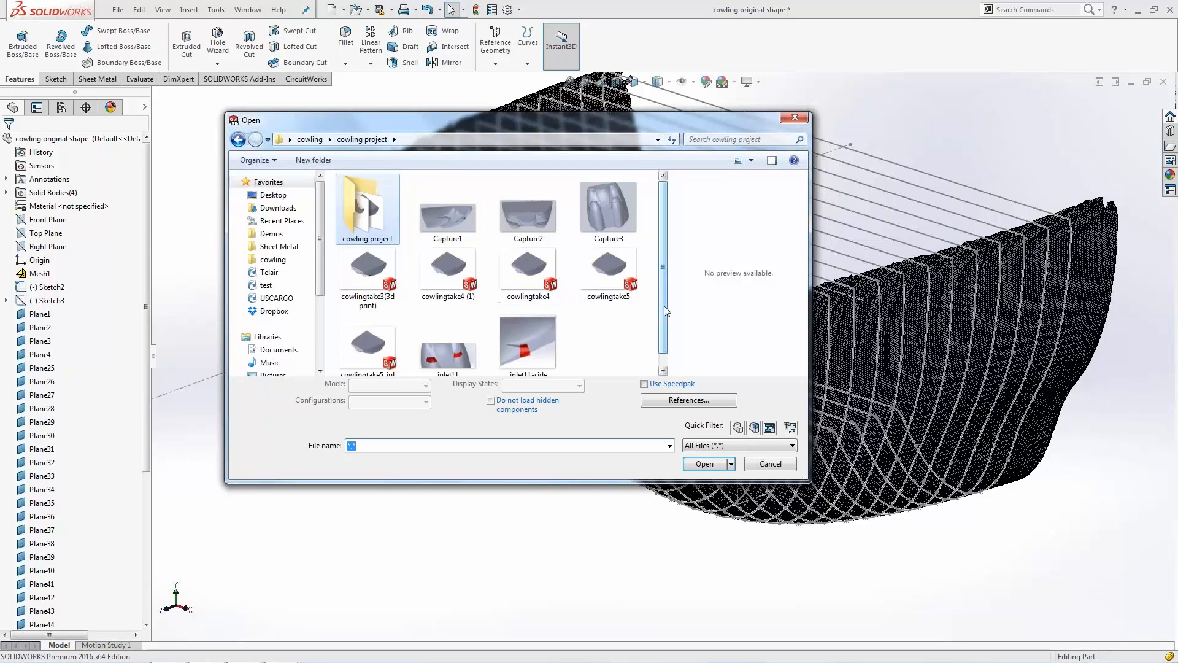
{"action": "left_click_drag", "start_coordinate": [665, 308], "coordinate": [663, 334]}
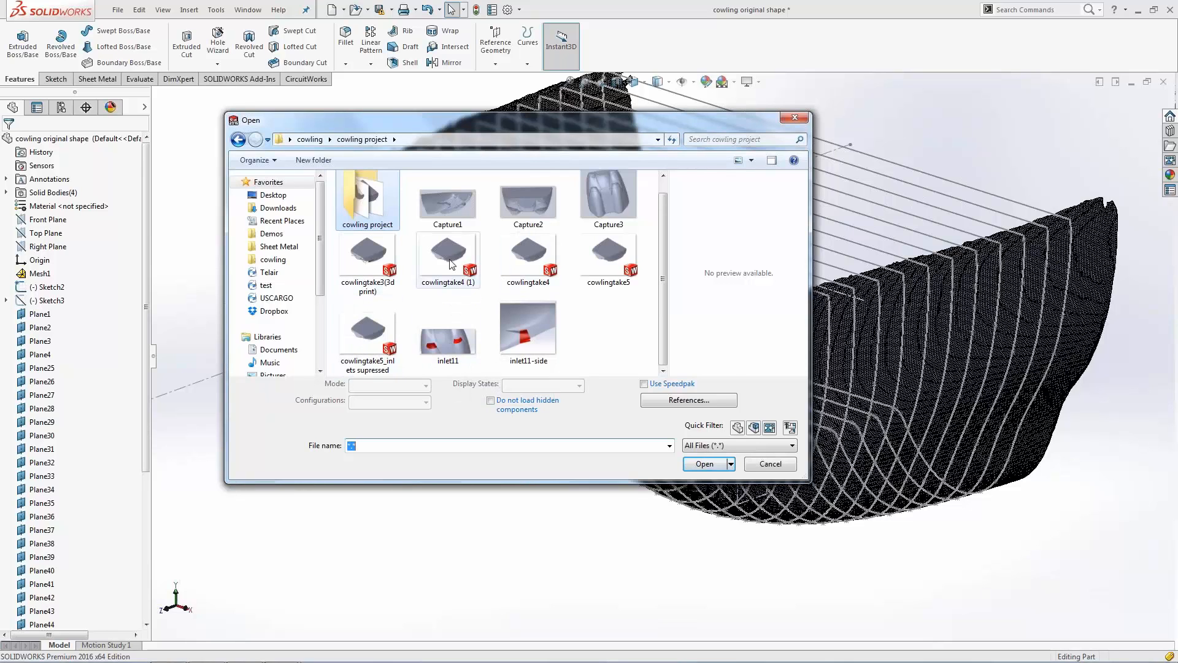
{"action": "left_click", "coordinate": [448, 342]}
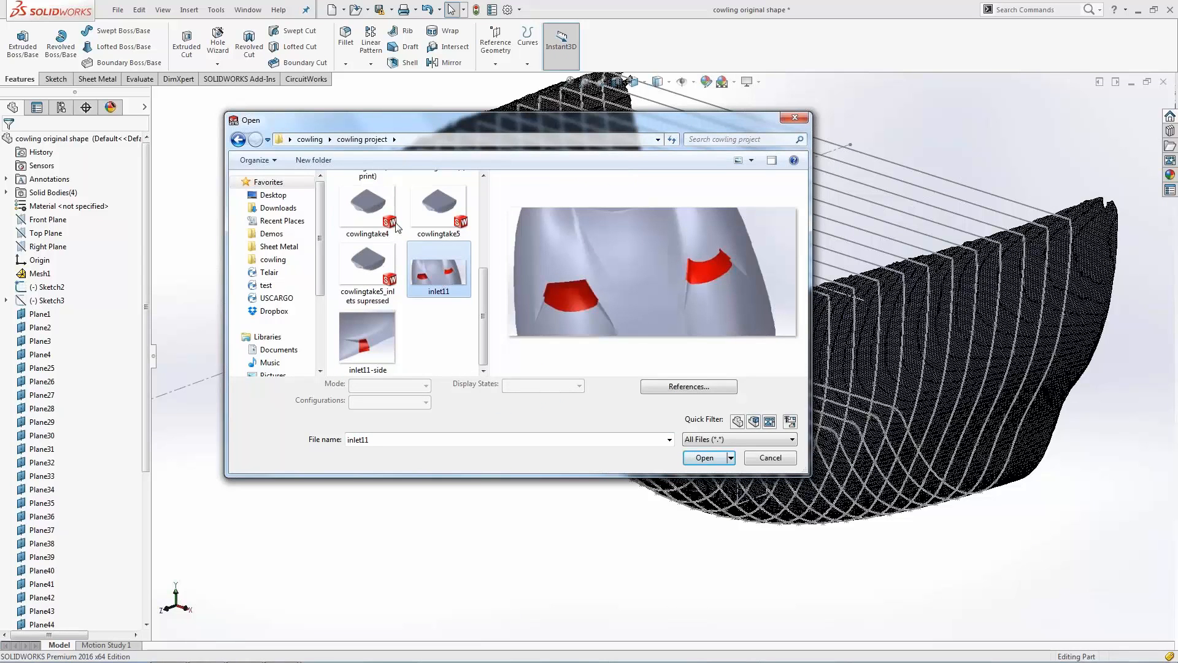
{"action": "double_click", "coordinate": [375, 221]}
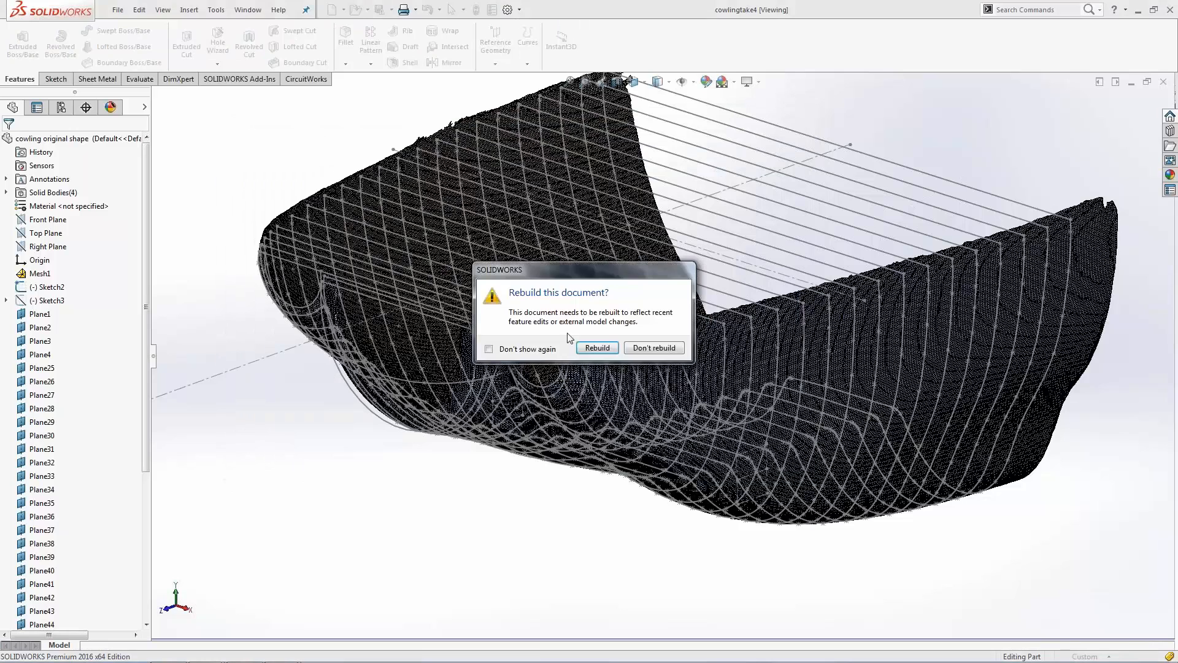
{"action": "left_click", "coordinate": [654, 348]}
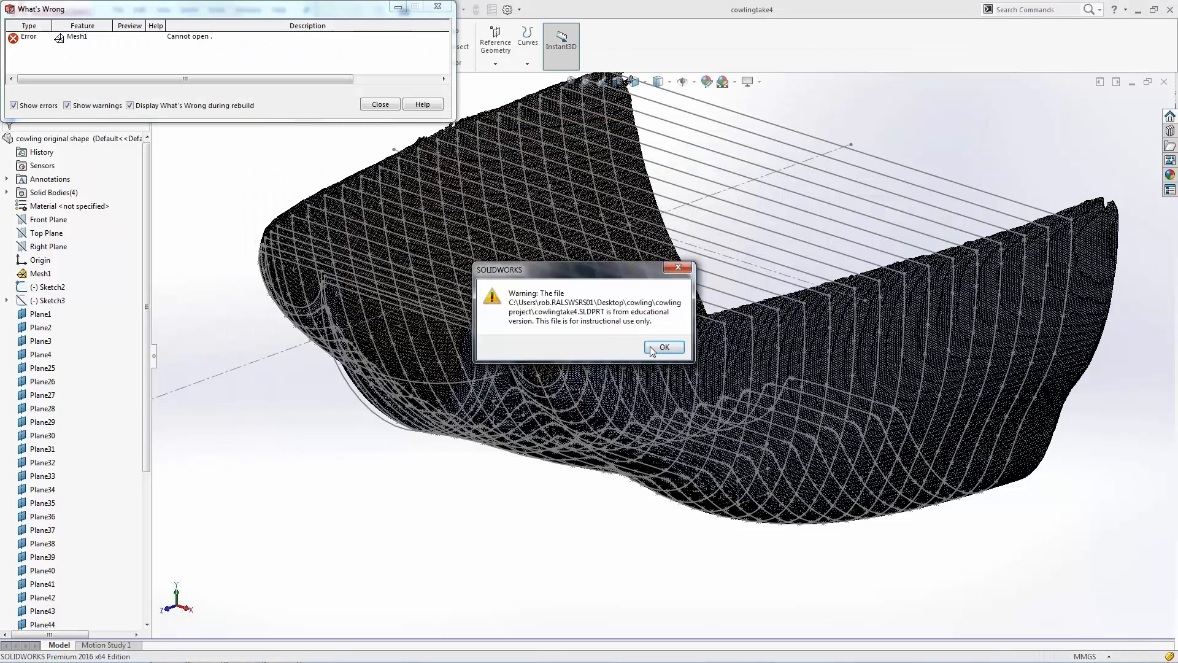
{"action": "left_click", "coordinate": [657, 344]}
{"action": "left_click", "coordinate": [381, 105]}
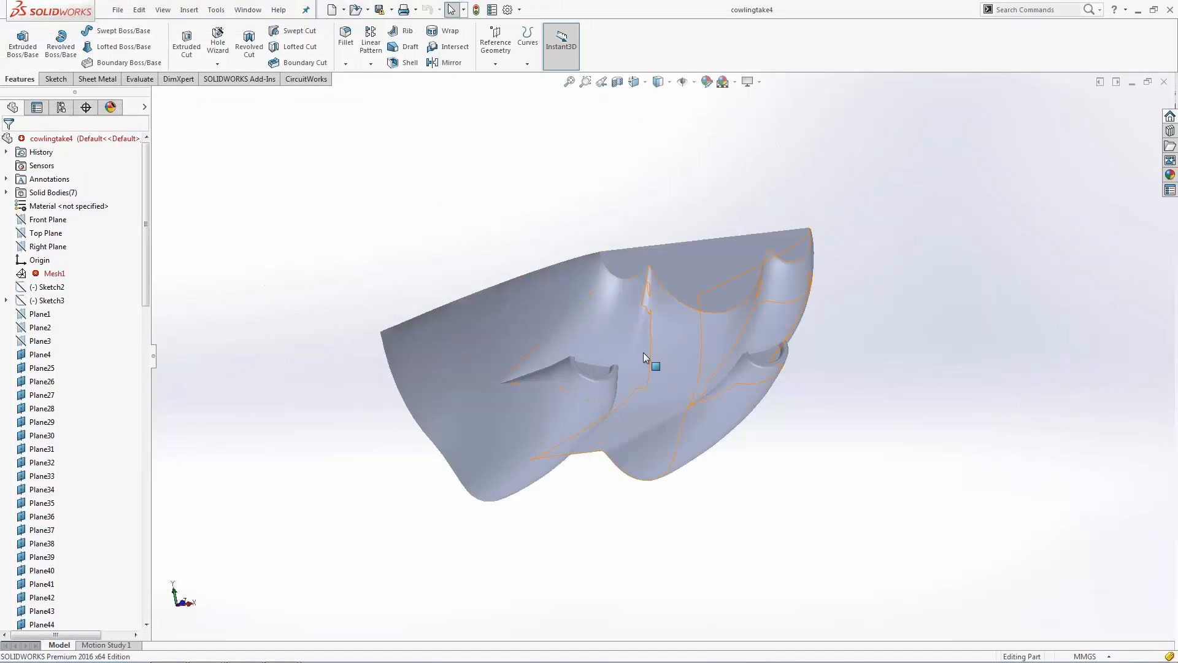
Examine the cowling's two inlets from several angles and expand the list of its solid bodies.
{"action": "middle_click_drag", "start_coordinate": [643, 353], "coordinate": [570, 405]}
{"action": "scroll", "coordinate": [650, 481], "scroll_direction": "down", "scroll_amount": 5}
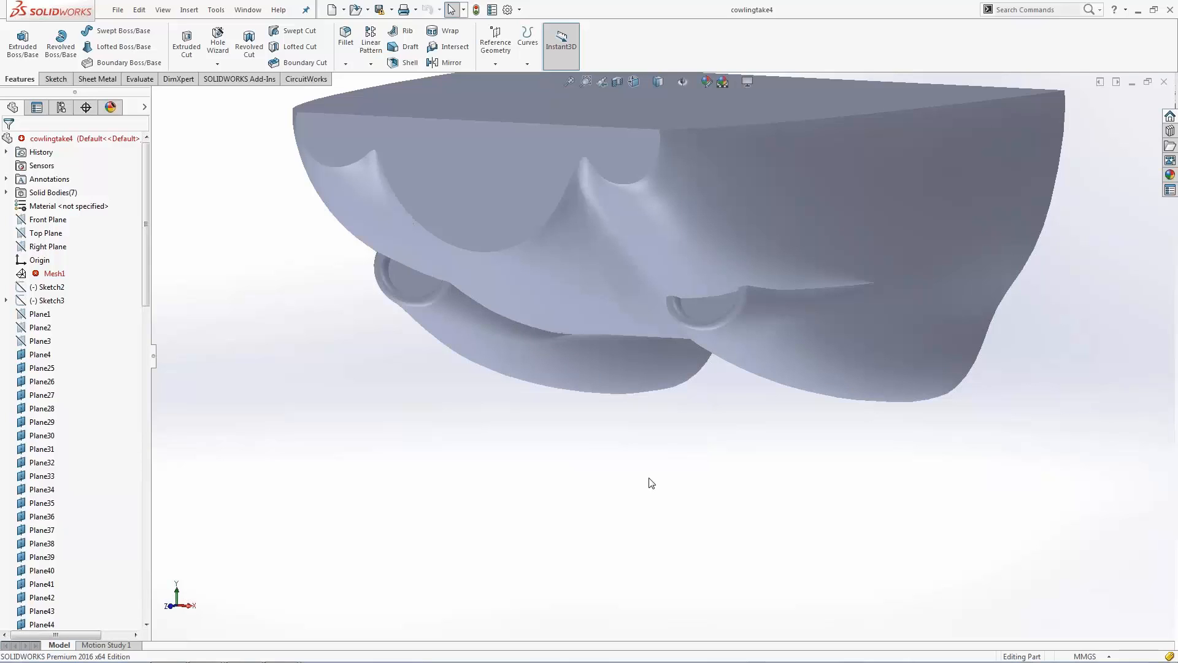
{"action": "scroll", "coordinate": [651, 483], "scroll_direction": "up", "scroll_amount": 2}
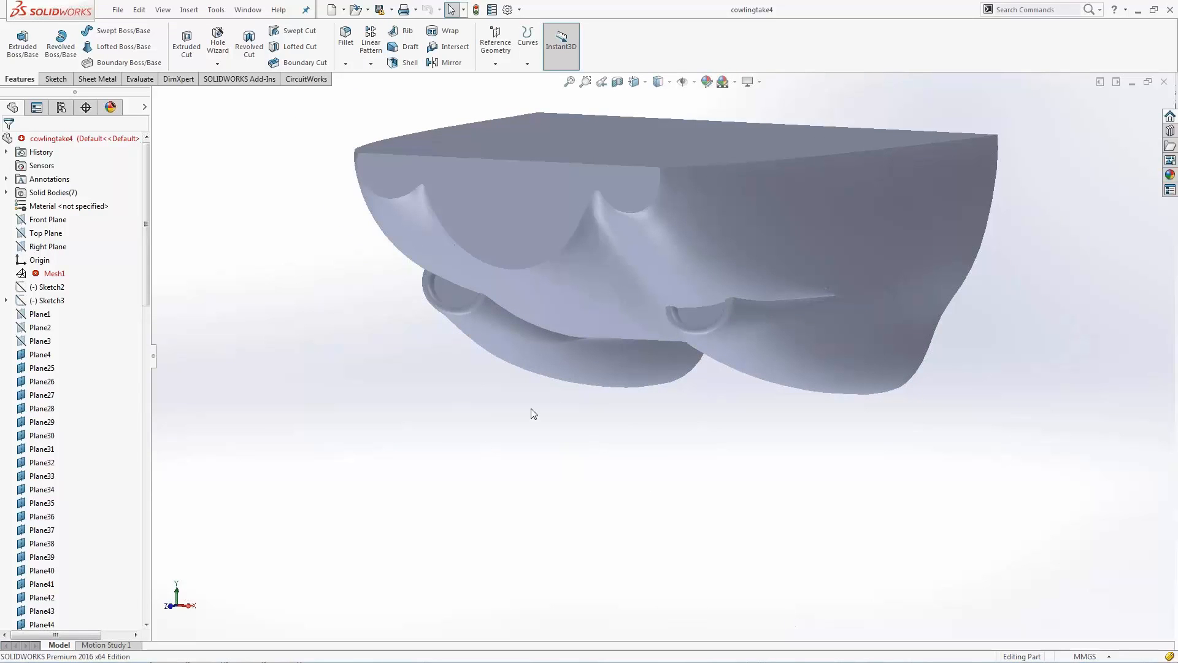
{"action": "middle_click_drag", "start_coordinate": [532, 410], "coordinate": [591, 398]}
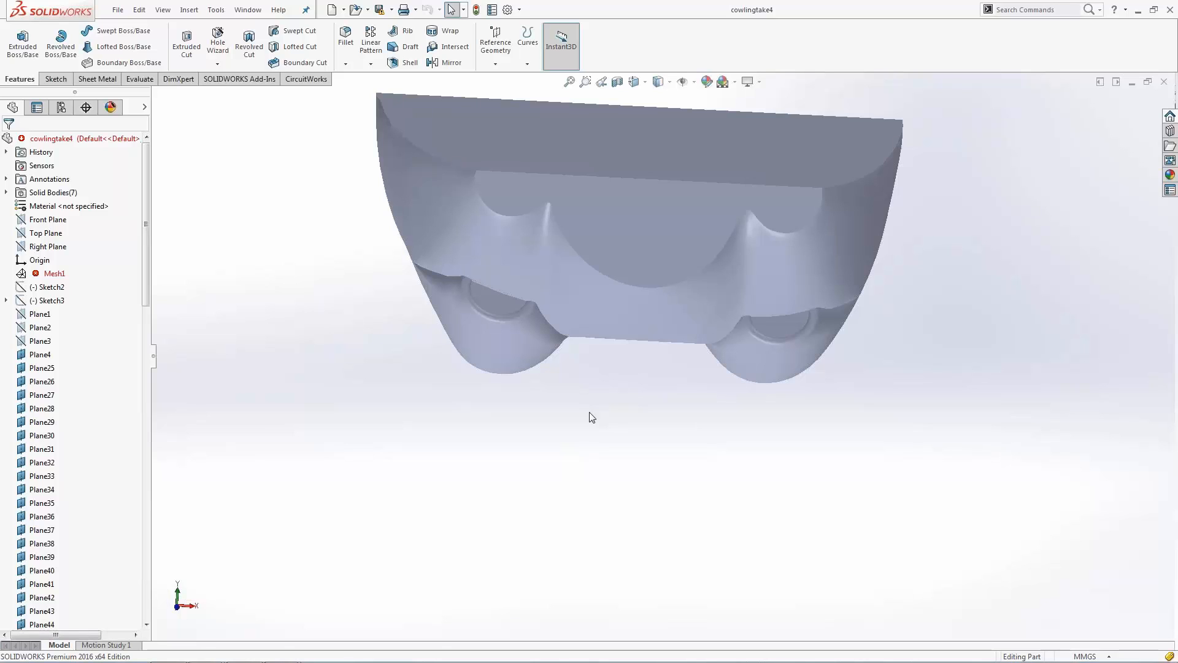
{"action": "left_click", "coordinate": [6, 193]}
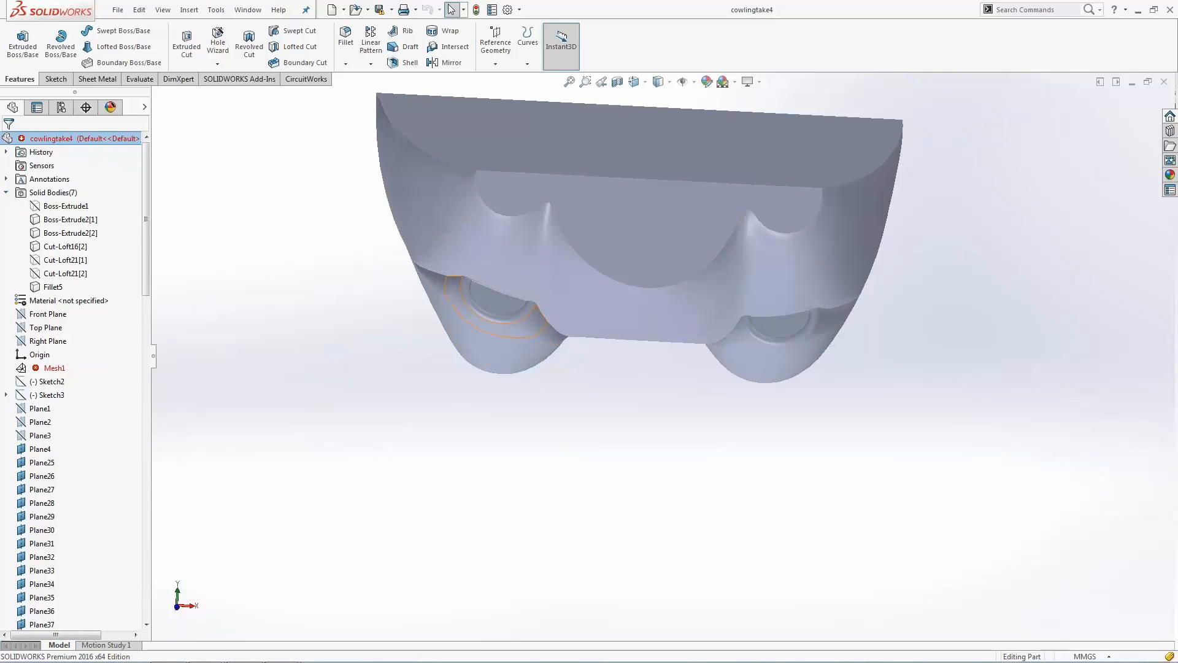
{"action": "middle_click_drag", "start_coordinate": [615, 322], "coordinate": [577, 356]}
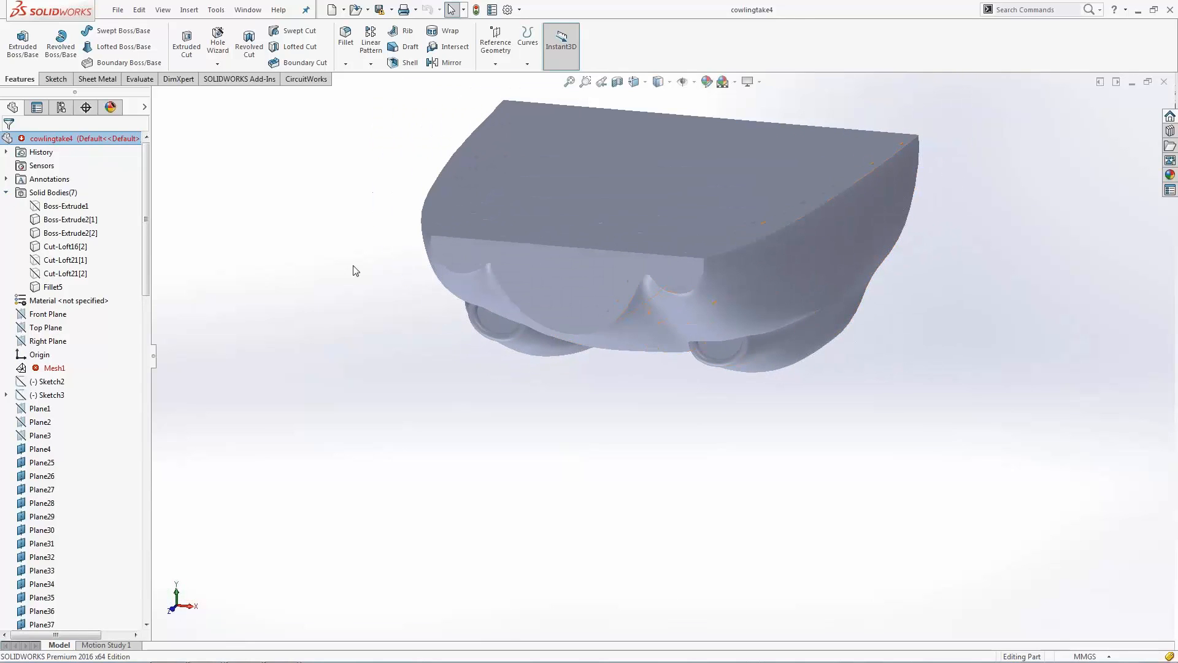
{"action": "left_click", "coordinate": [51, 194]}
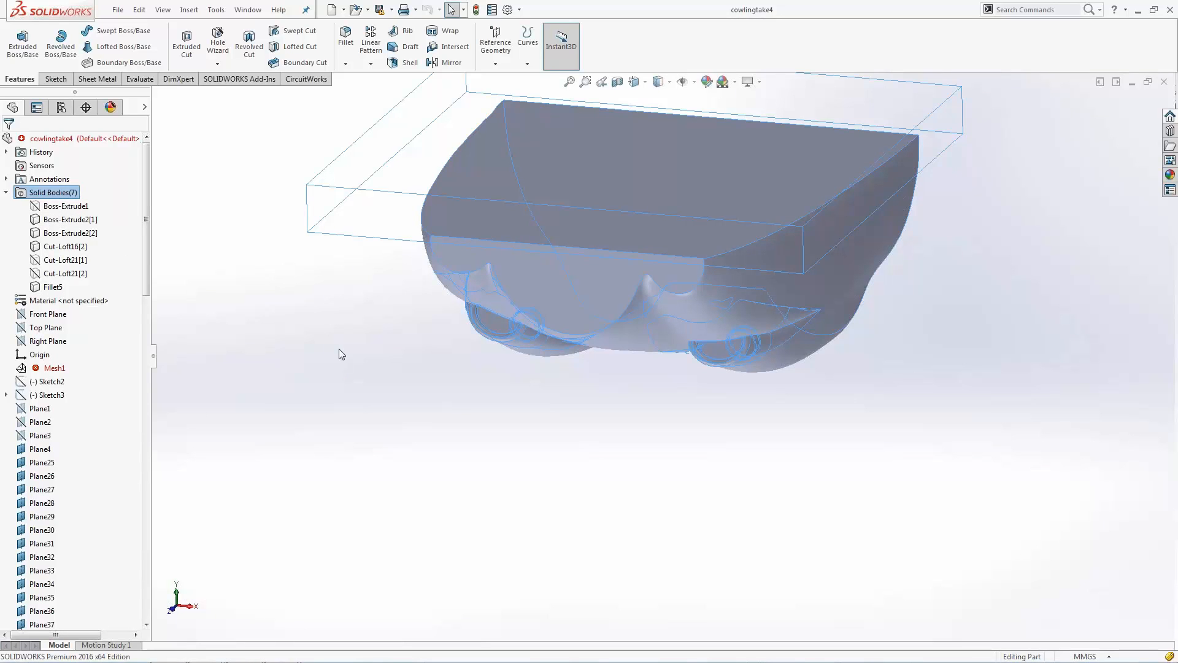
{"action": "left_click", "coordinate": [194, 10]}
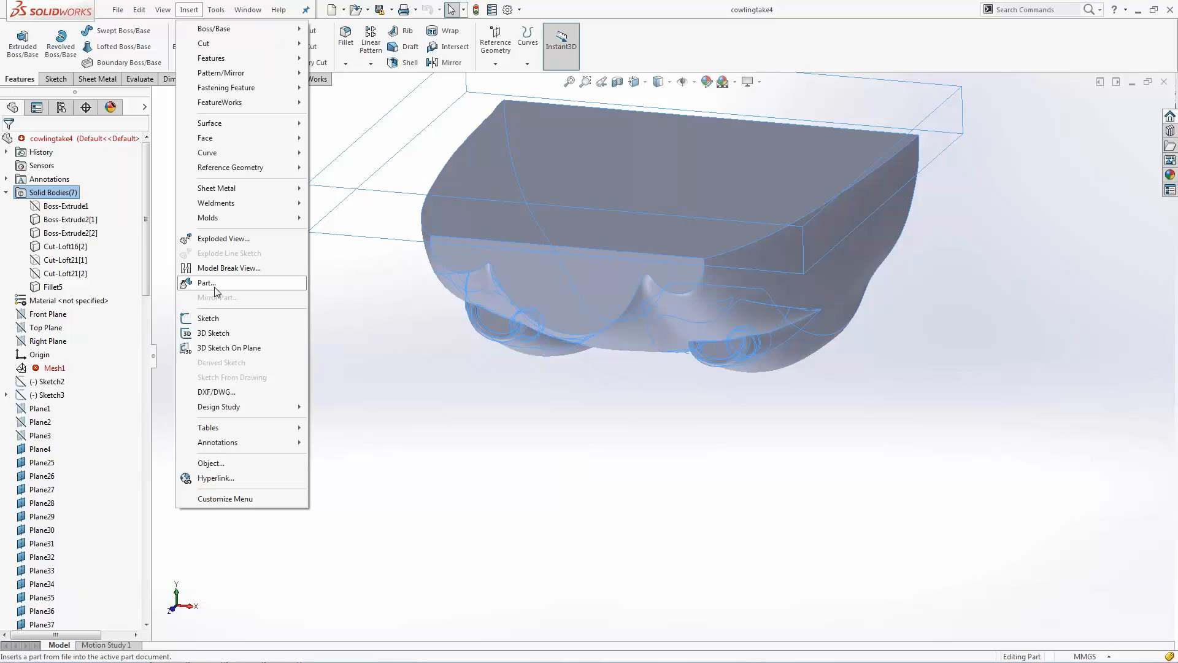
{"action": "left_click", "coordinate": [384, 375]}
{"action": "left_click", "coordinate": [384, 375]}
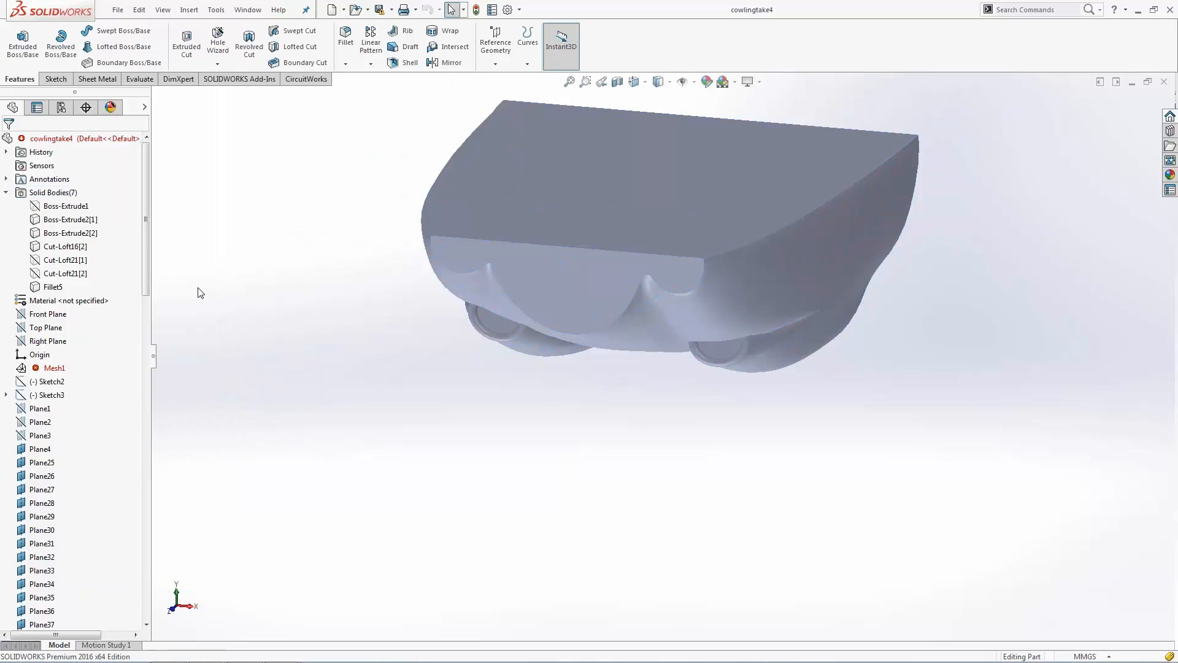
Show the hidden Boss-Extrude1 body to view it against the cowling, and hide it again.
{"action": "left_click", "coordinate": [51, 207]}
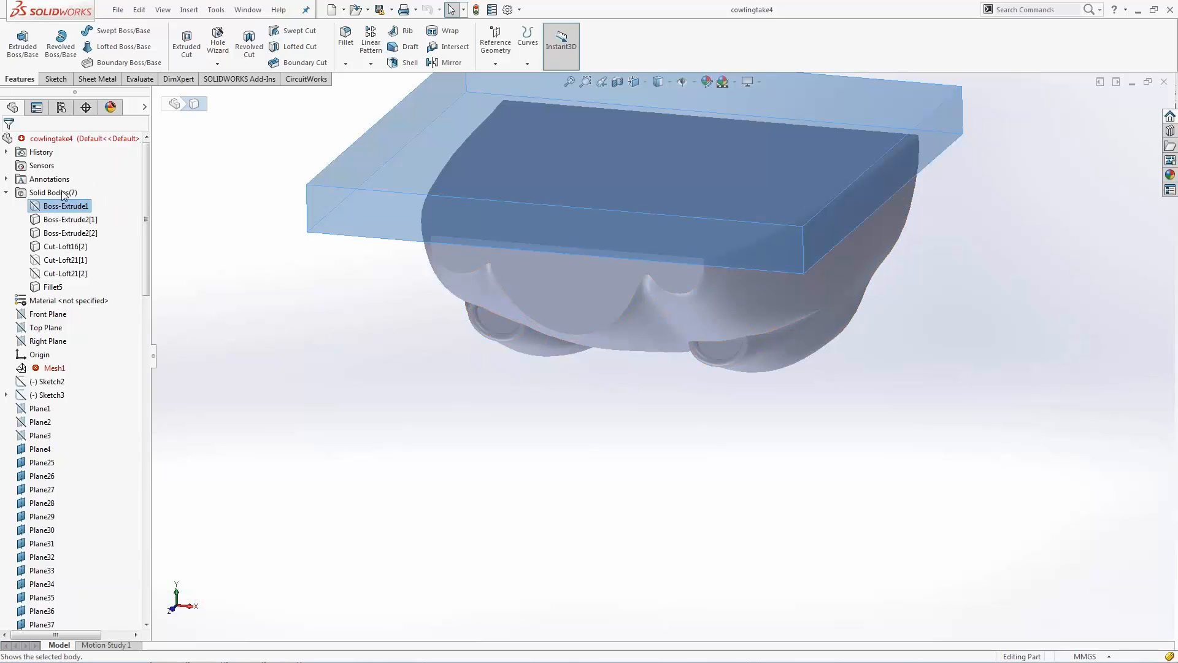
{"action": "left_click", "coordinate": [64, 195]}
{"action": "middle_click_drag", "start_coordinate": [270, 368], "coordinate": [375, 413]}
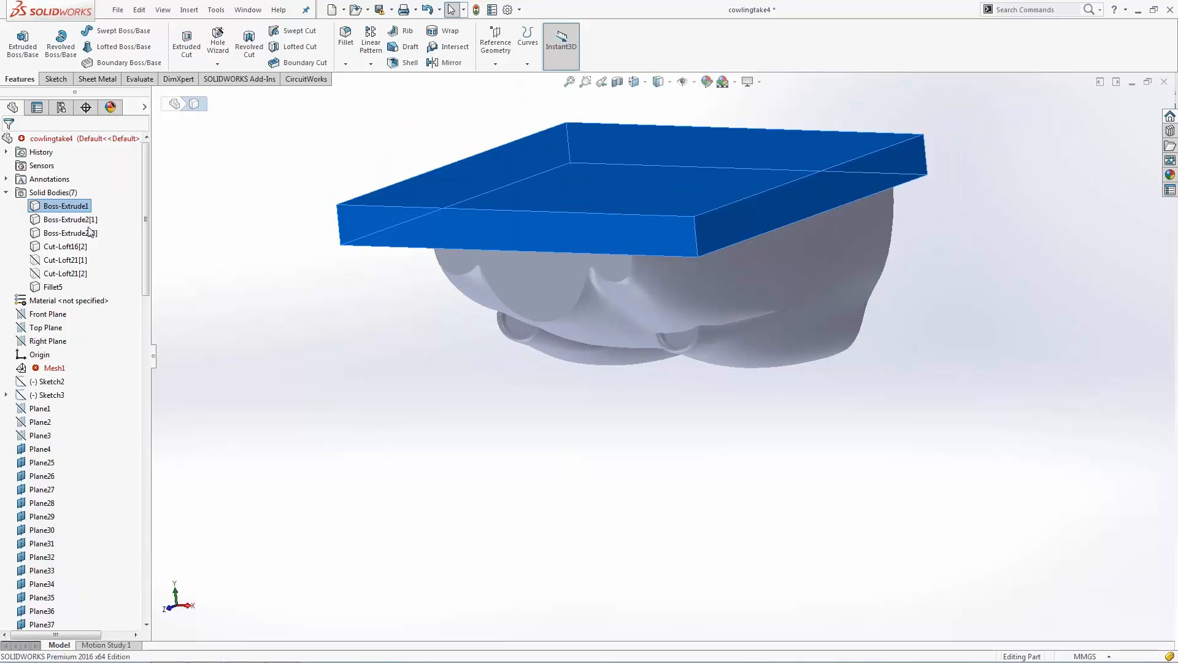
{"action": "right_click", "coordinate": [68, 207]}
{"action": "left_click", "coordinate": [77, 195]}
Highlight the Boss-Extrude2[1] body to locate it on the cowling, and hide the Cut-Loft16[2] body.
{"action": "left_click", "coordinate": [68, 219]}
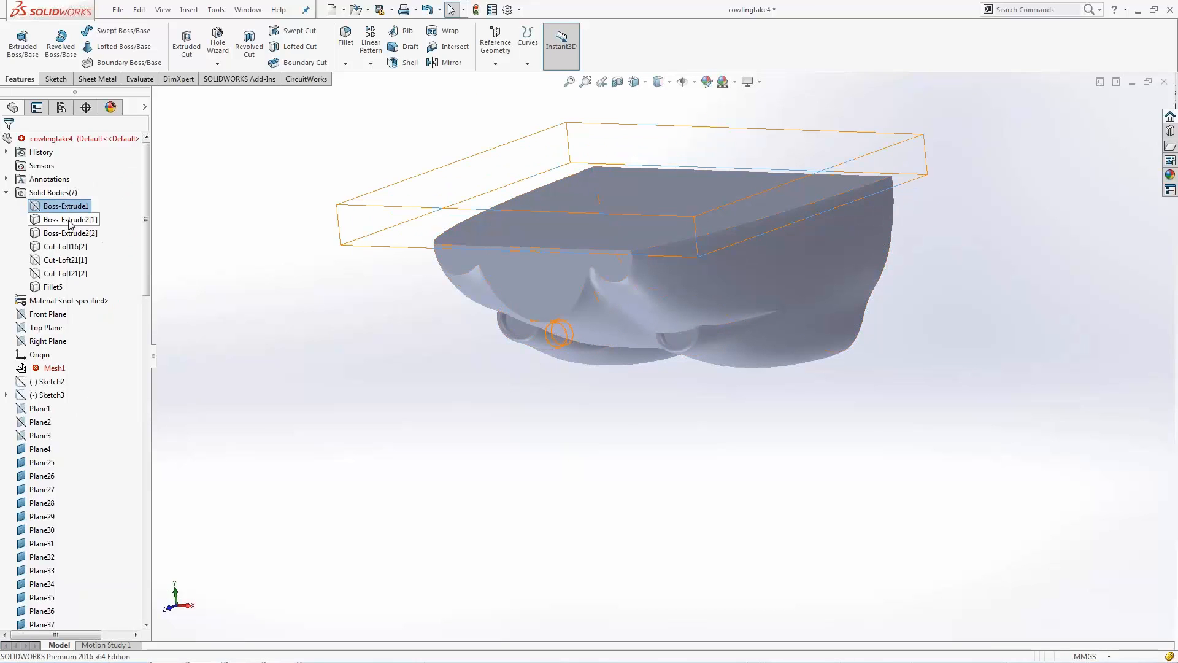
{"action": "middle_click_drag", "start_coordinate": [363, 394], "coordinate": [413, 401]}
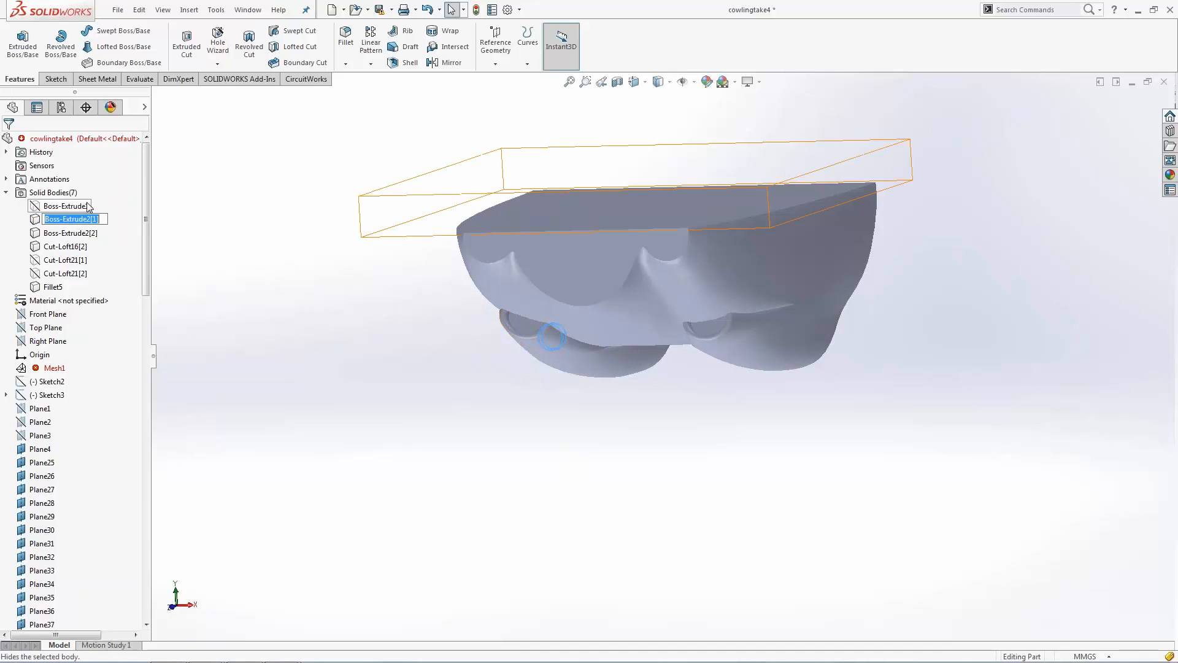
{"action": "left_click", "coordinate": [197, 260]}
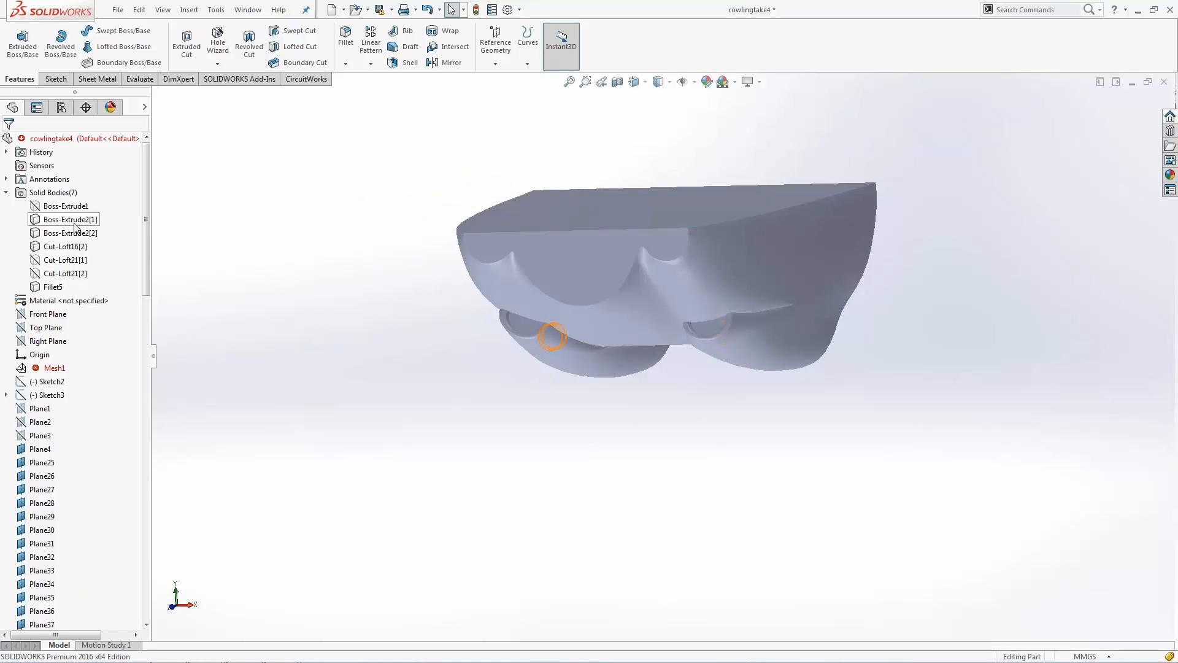
{"action": "left_click", "coordinate": [68, 247]}
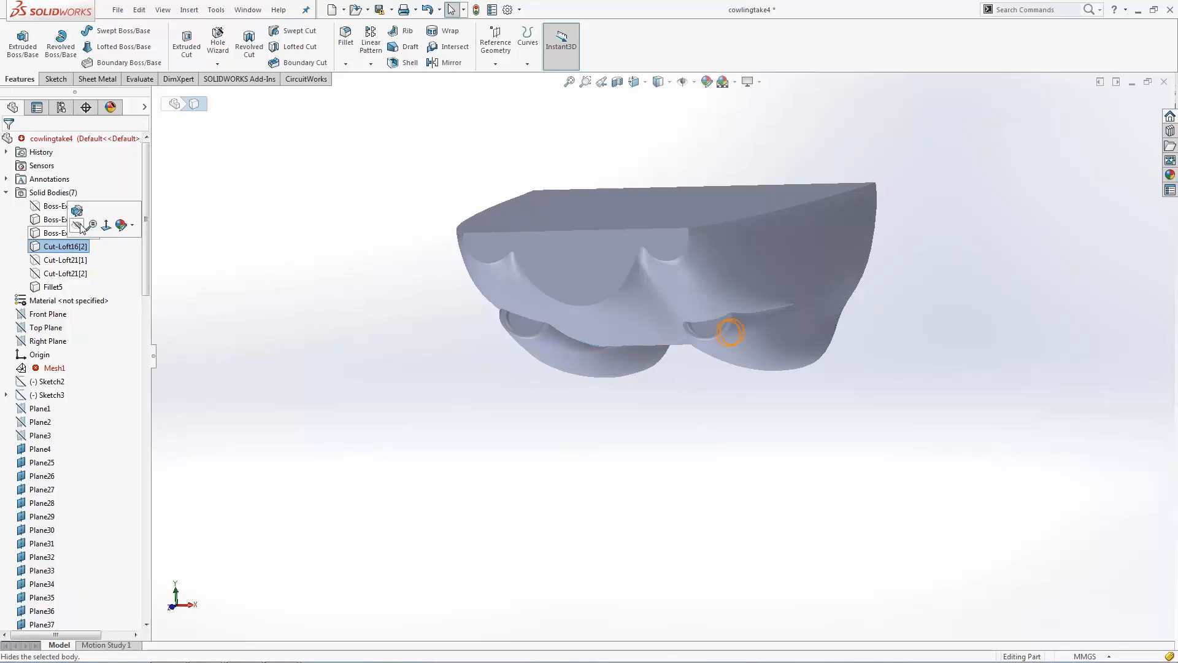
{"action": "left_click", "coordinate": [81, 226]}
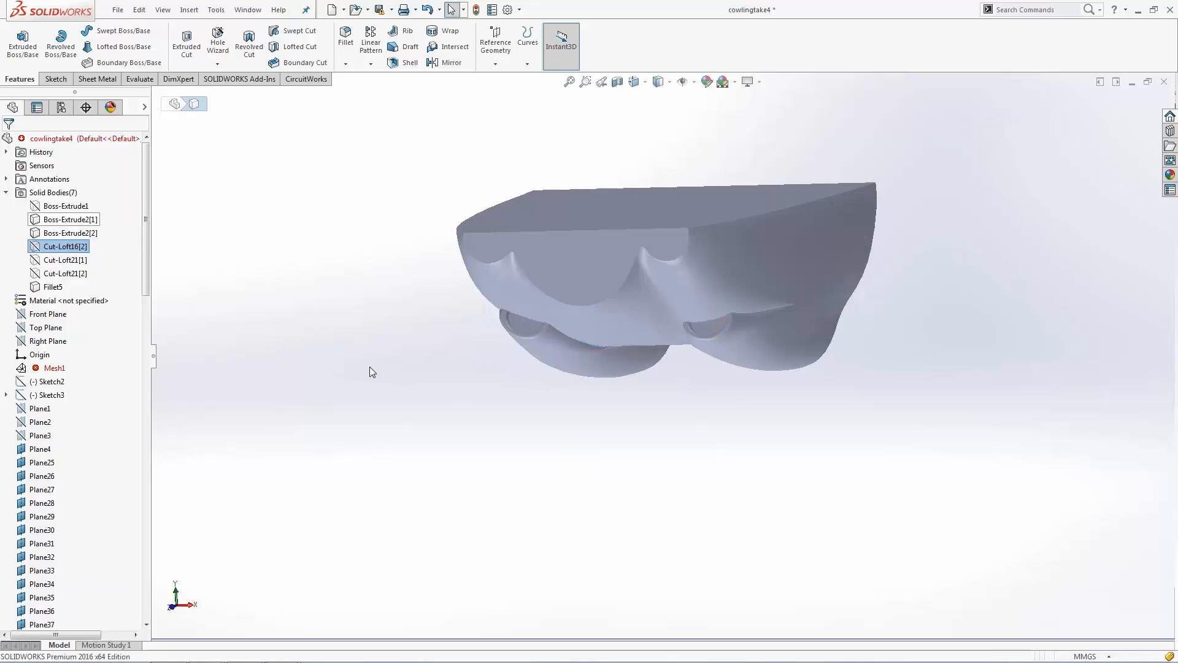
Hide the Fillet5 cowling body to view the two inlet rings on their own, and show it again.
{"action": "left_click", "coordinate": [56, 287]}
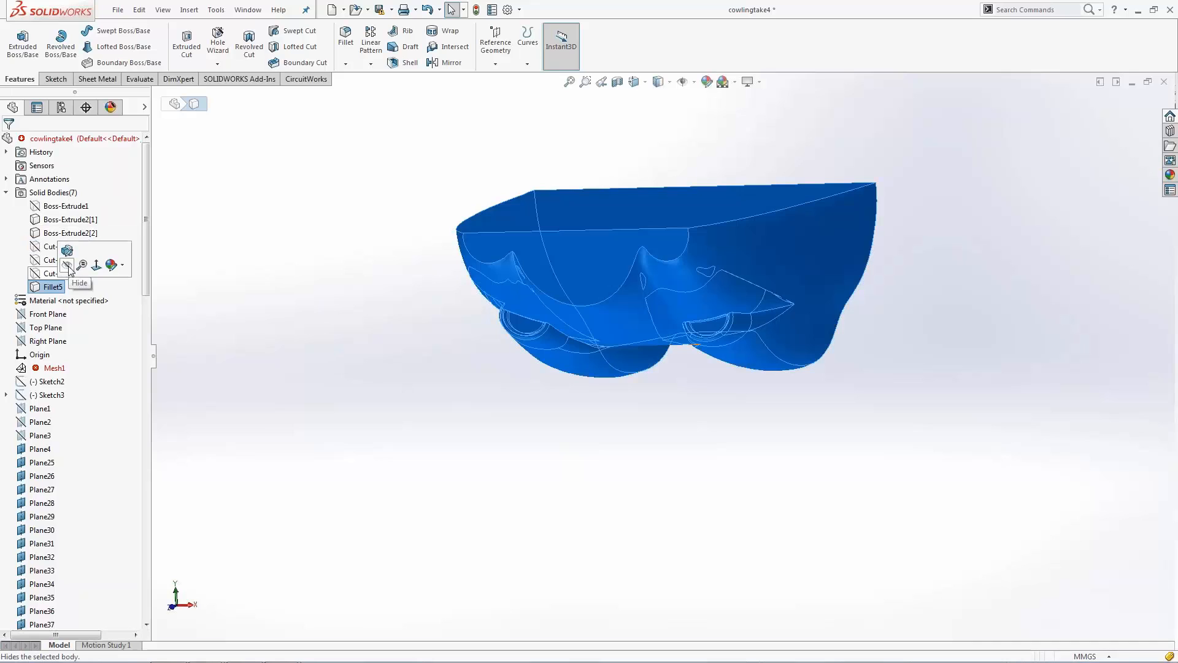
{"action": "left_click", "coordinate": [72, 267]}
{"action": "middle_click_drag", "start_coordinate": [561, 400], "coordinate": [517, 434]}
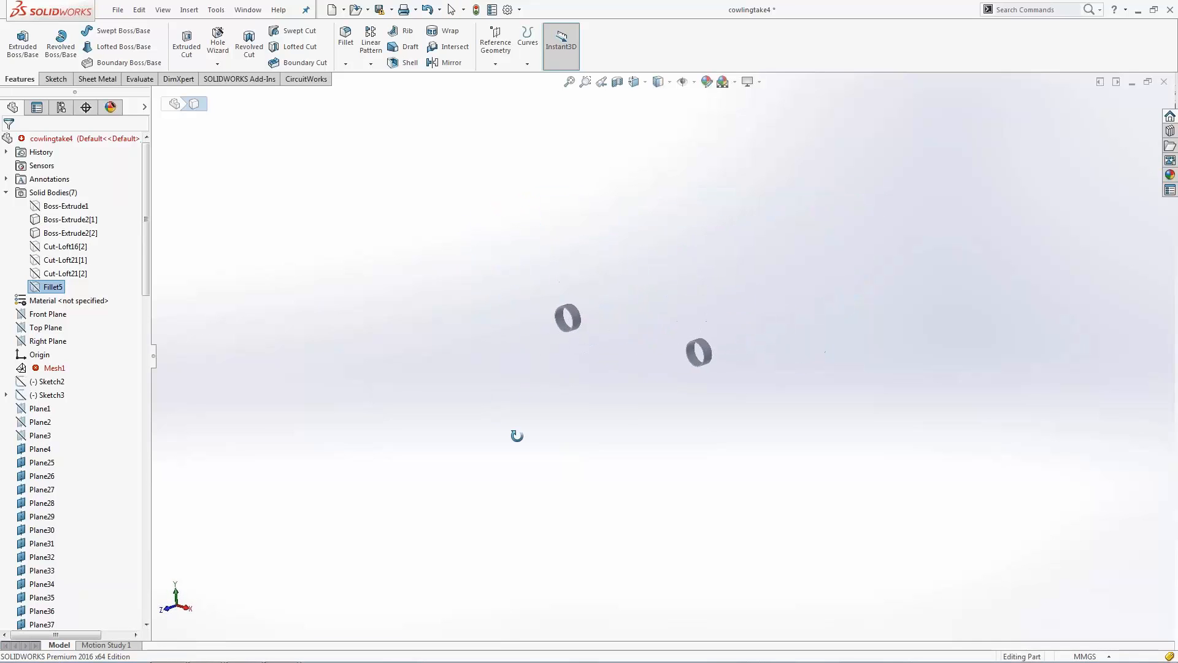
{"action": "scroll", "coordinate": [687, 317], "scroll_direction": "down", "scroll_amount": 1}
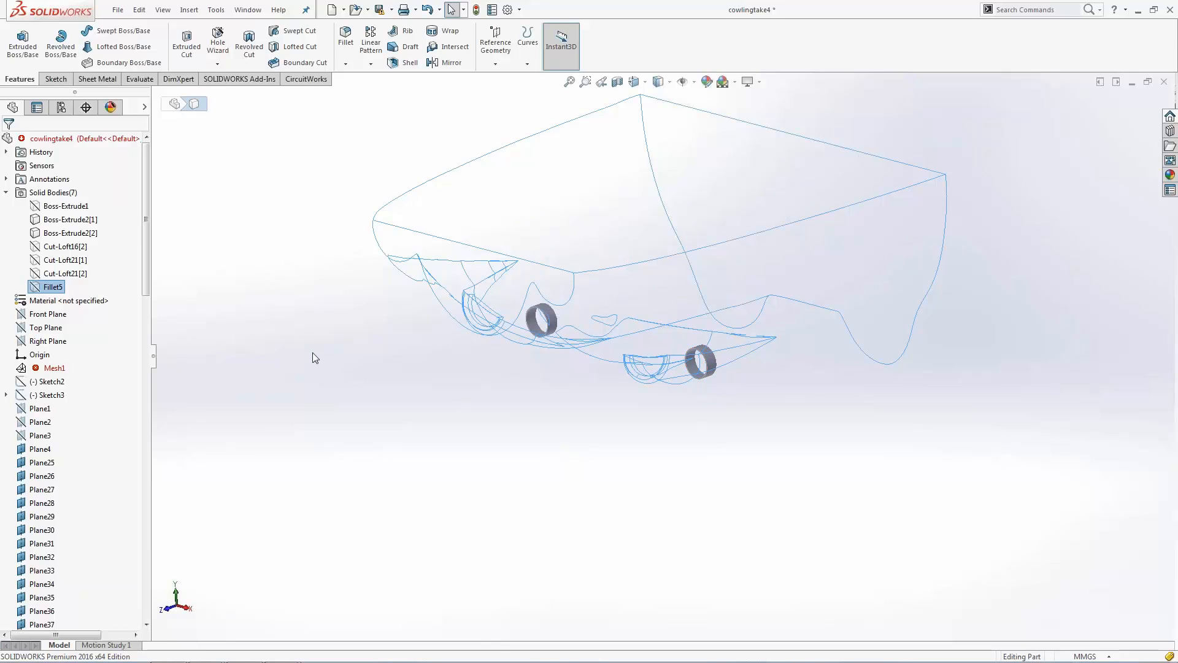
{"action": "left_click", "coordinate": [53, 287]}
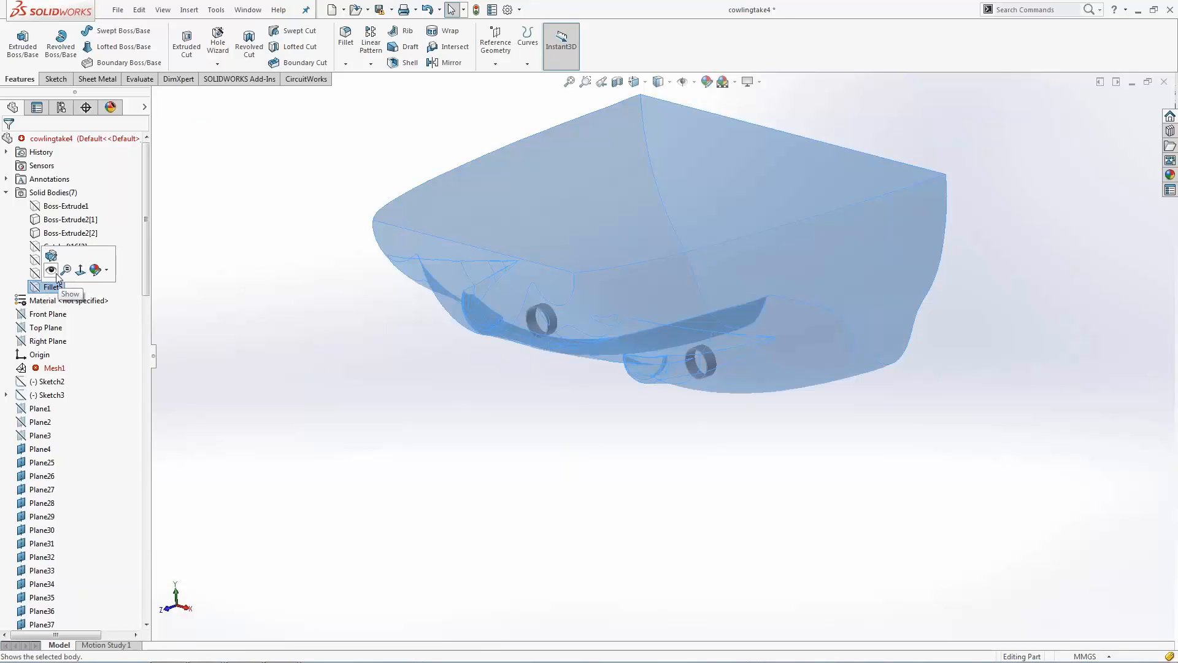
{"action": "left_click", "coordinate": [48, 265]}
{"action": "left_click", "coordinate": [336, 430]}
{"action": "middle_click_drag", "start_coordinate": [335, 430], "coordinate": [457, 429]}
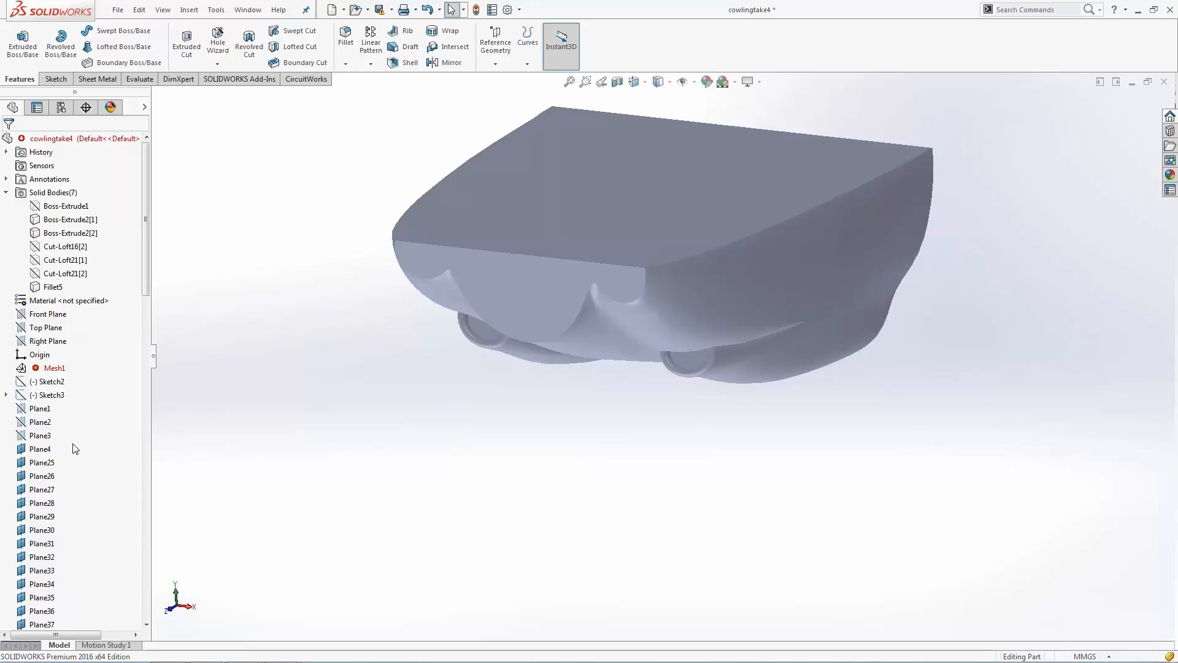
Review the feature history down to the last fillet and inspect the Cut-Loft21 definition without changing it.
{"action": "left_click_drag", "start_coordinate": [141, 298], "coordinate": [131, 499]}
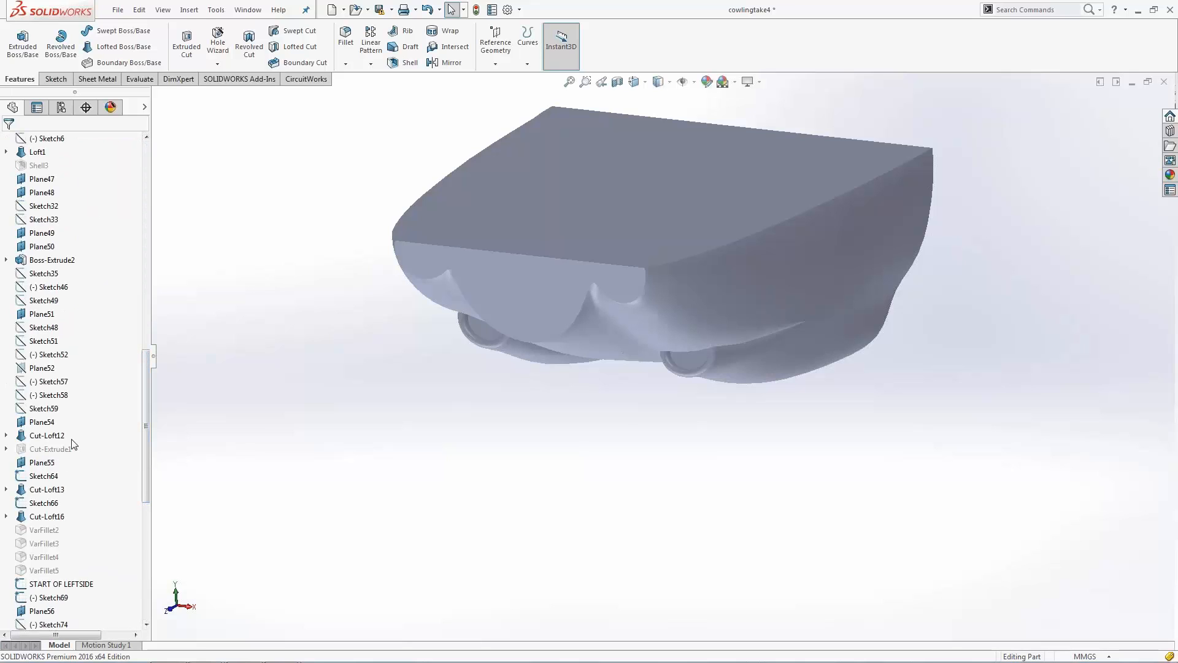
{"action": "left_click_drag", "start_coordinate": [145, 466], "coordinate": [147, 598]}
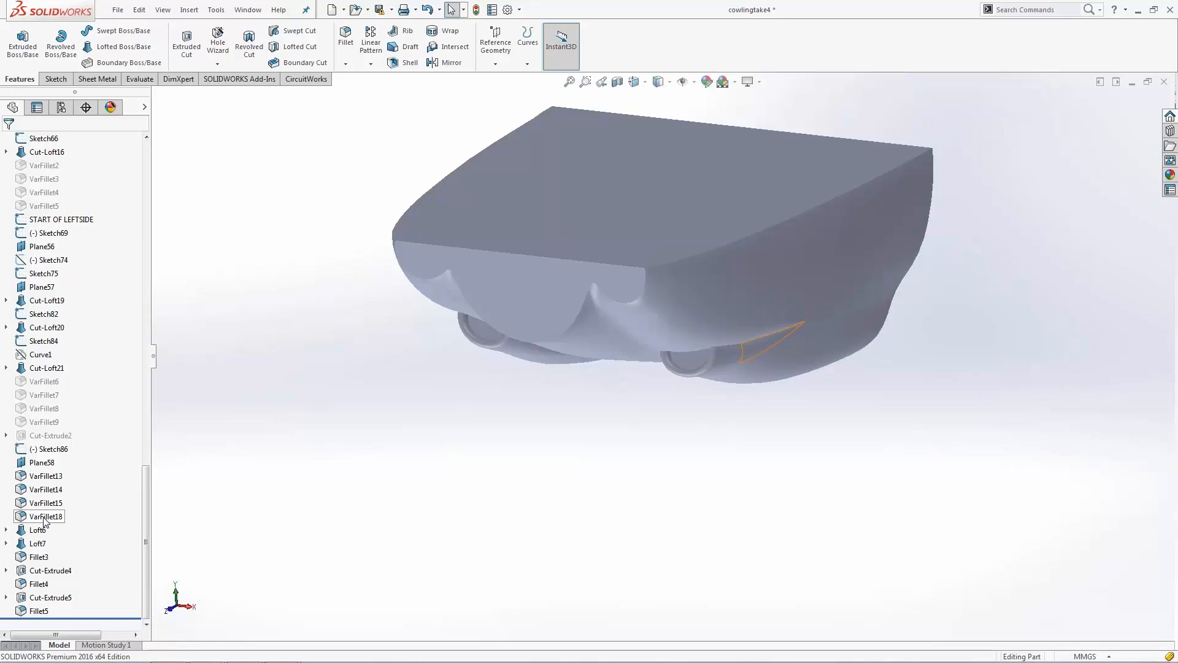
{"action": "left_click", "coordinate": [48, 369]}
{"action": "left_click", "coordinate": [57, 337]}
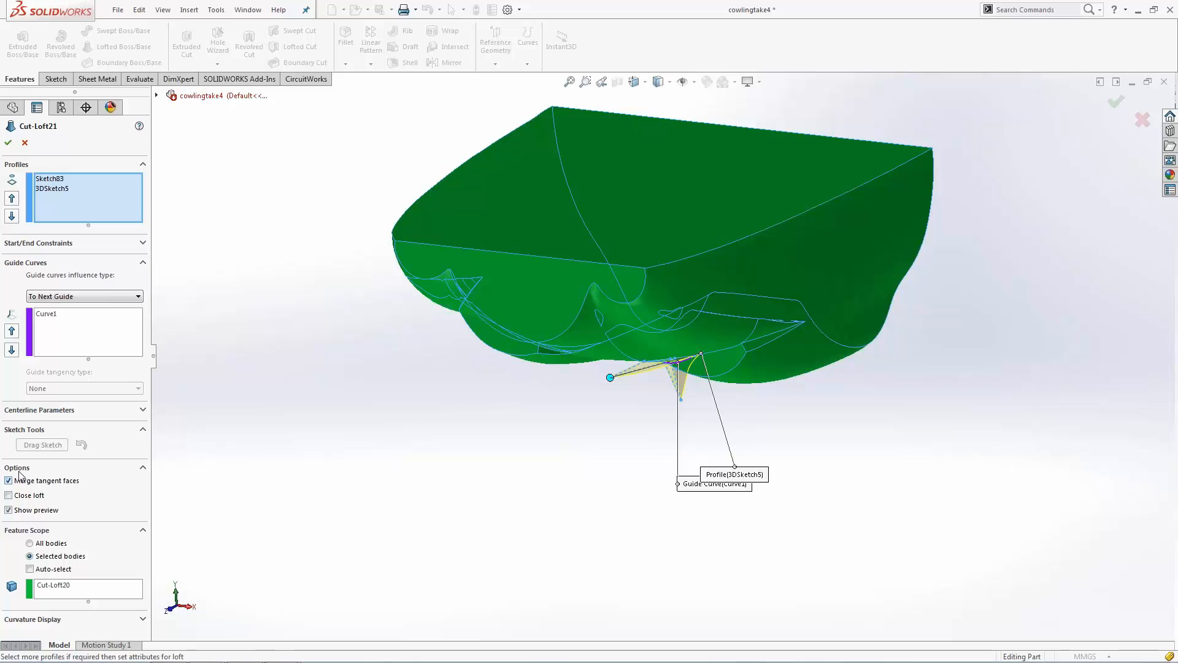
{"action": "left_click", "coordinate": [25, 142]}
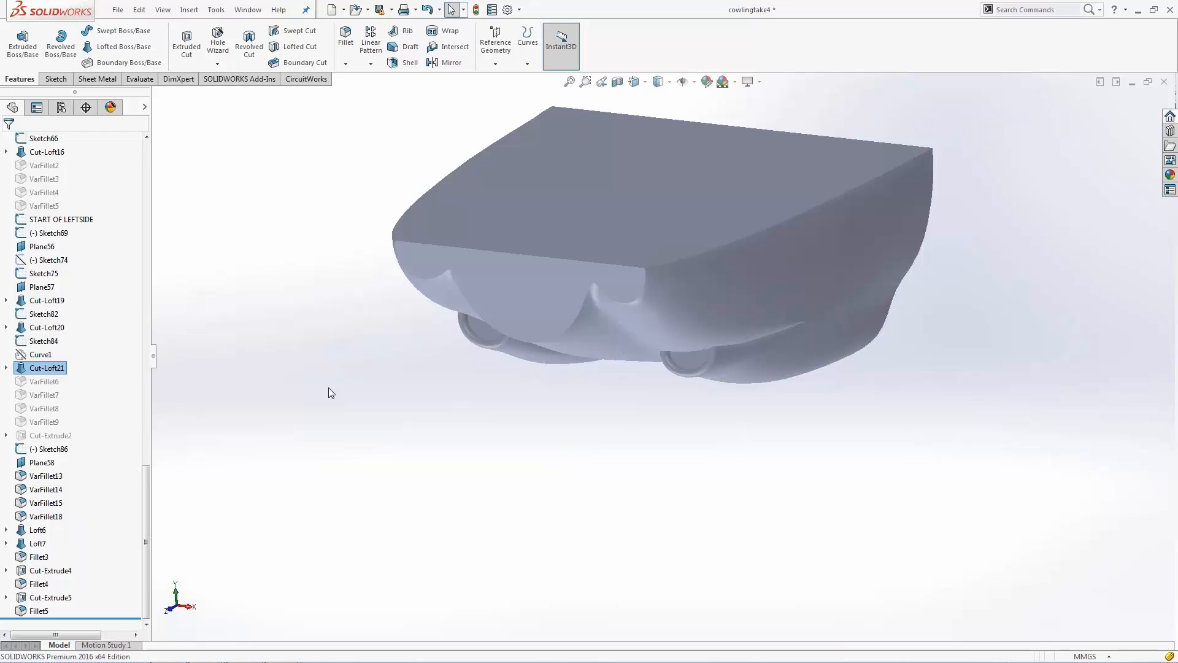
{"action": "left_click_drag", "start_coordinate": [145, 476], "coordinate": [187, 152]}
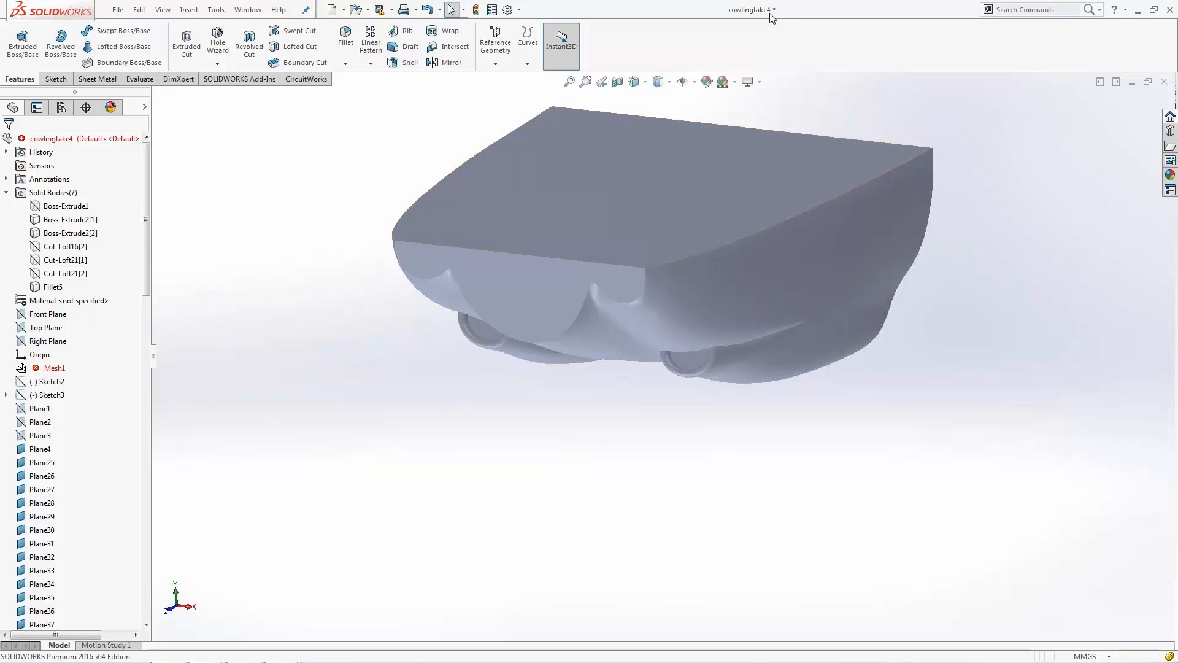
Open the cowlingtake5 part from the cowling project folder, dismissing the messages that appear.
{"action": "mouse_move", "coordinate": [769, 17]}
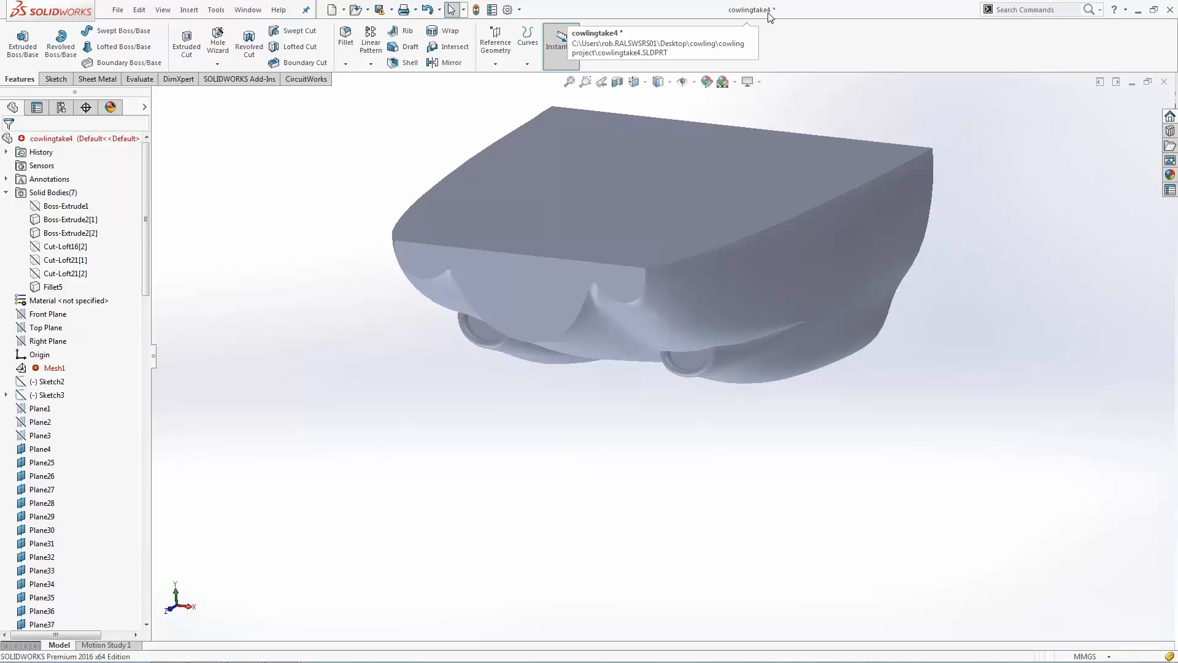
{"action": "left_click", "coordinate": [118, 10]}
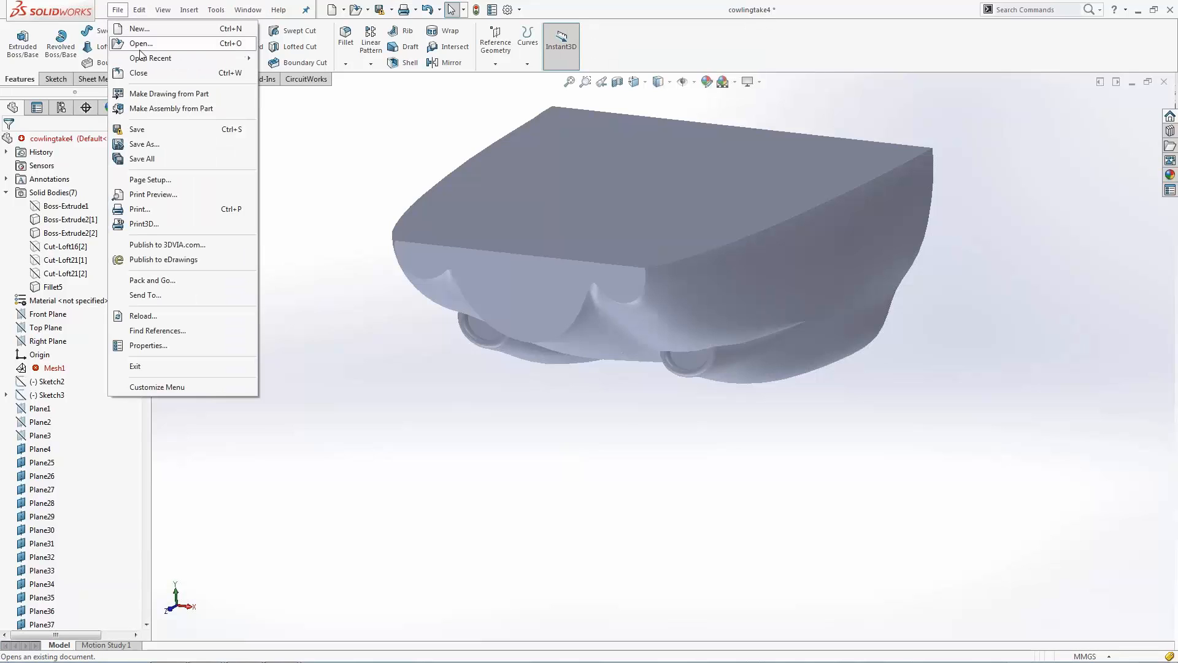
{"action": "left_click", "coordinate": [146, 45]}
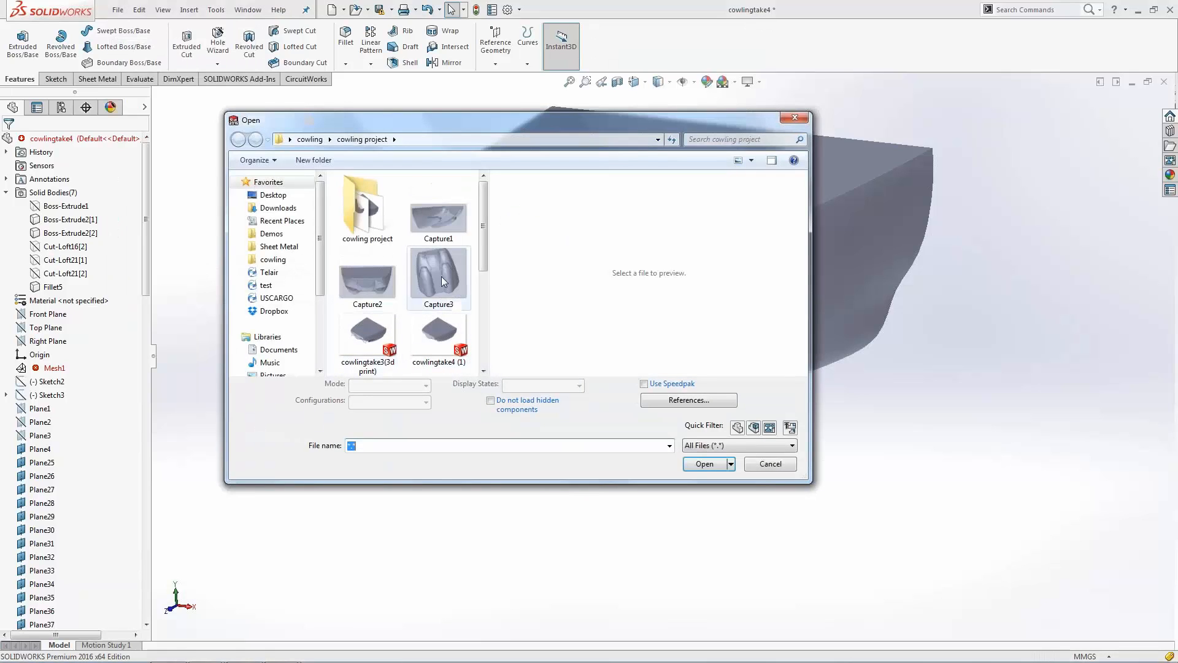
{"action": "scroll", "coordinate": [484, 255], "scroll_direction": "down", "scroll_amount": 3}
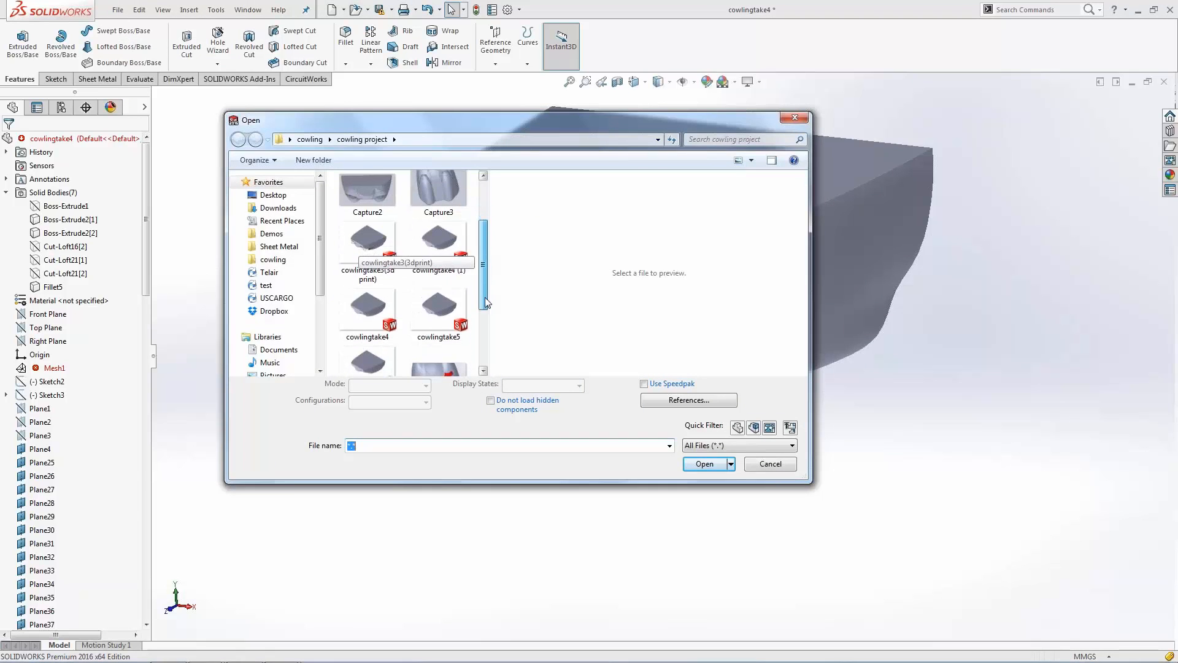
{"action": "double_click", "coordinate": [438, 302]}
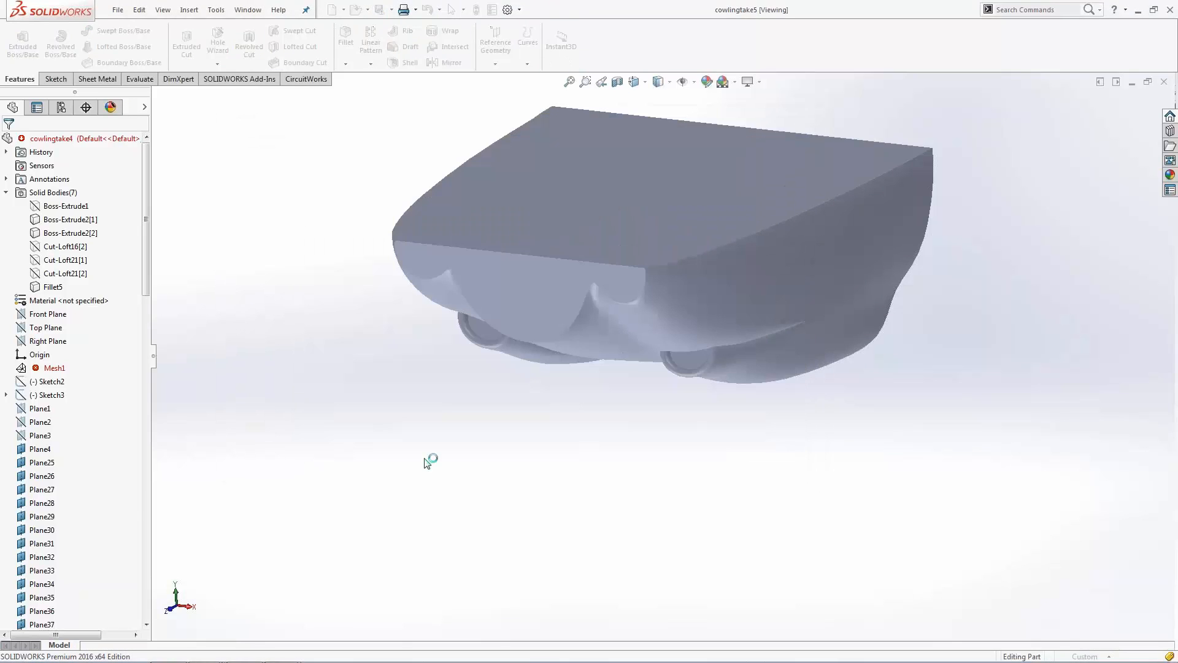
{"action": "left_click", "coordinate": [647, 348]}
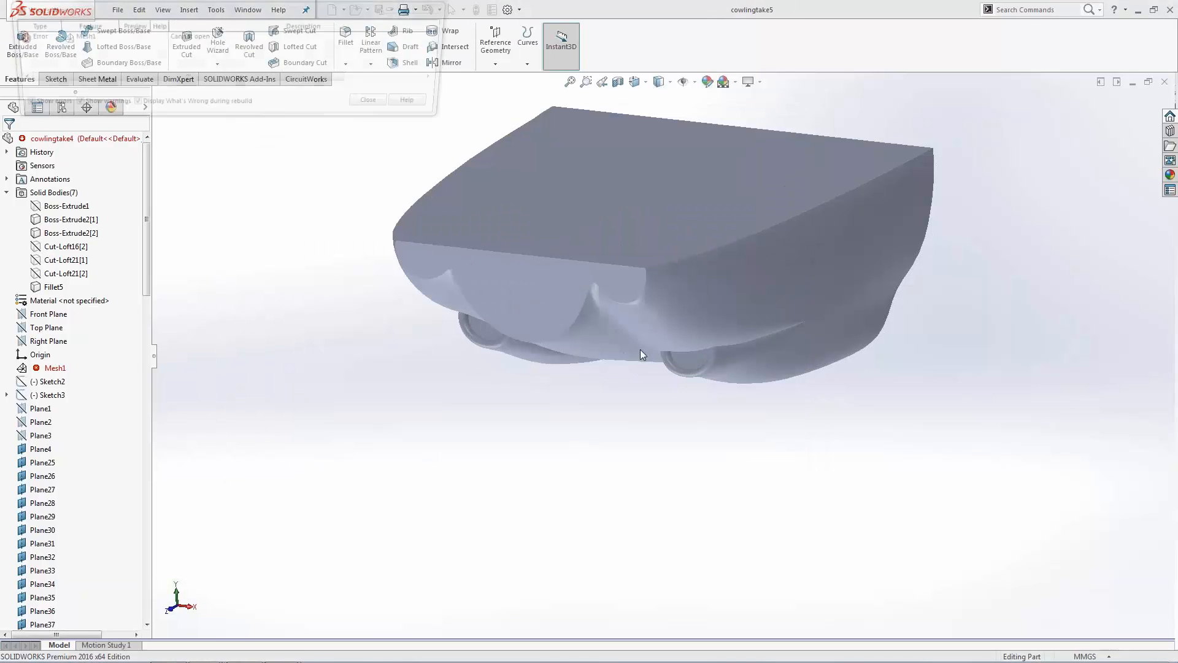
{"action": "left_click", "coordinate": [649, 347]}
{"action": "left_click", "coordinate": [380, 105]}
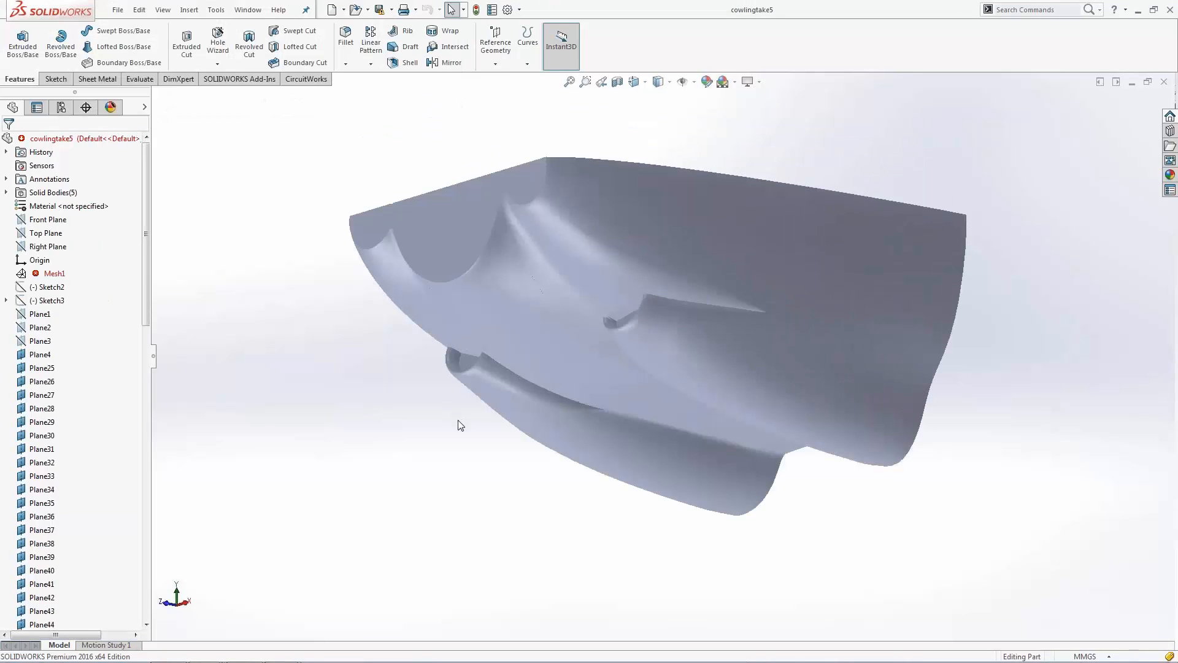
Examine the inlets of the cowlingtake5 part from several angles and expand its list of solid bodies.
{"action": "middle_click_drag", "start_coordinate": [477, 441], "coordinate": [548, 482]}
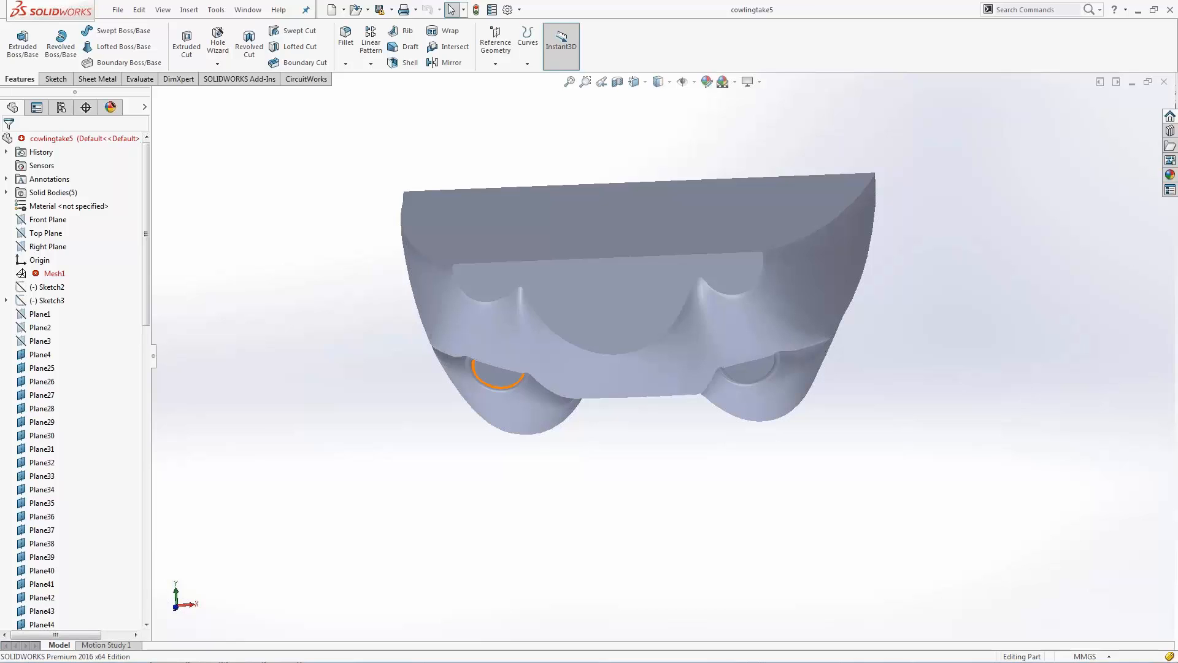
{"action": "middle_click_drag", "start_coordinate": [468, 331], "coordinate": [532, 473]}
{"action": "key", "text": "Escape"}
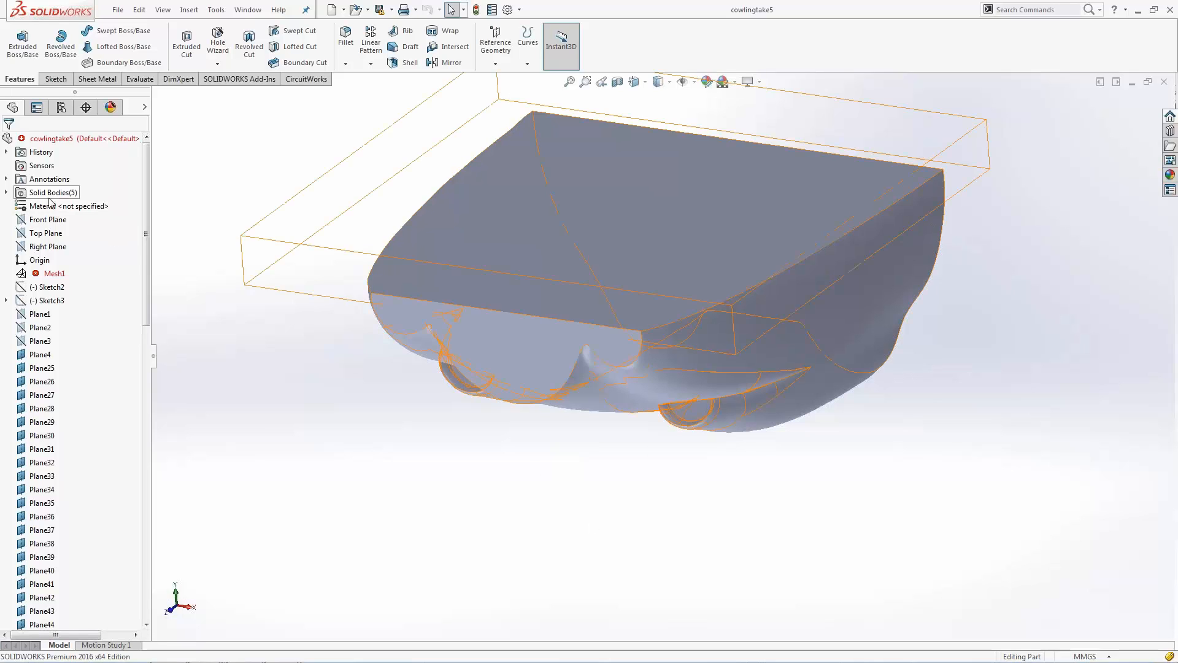
{"action": "left_click", "coordinate": [6, 192]}
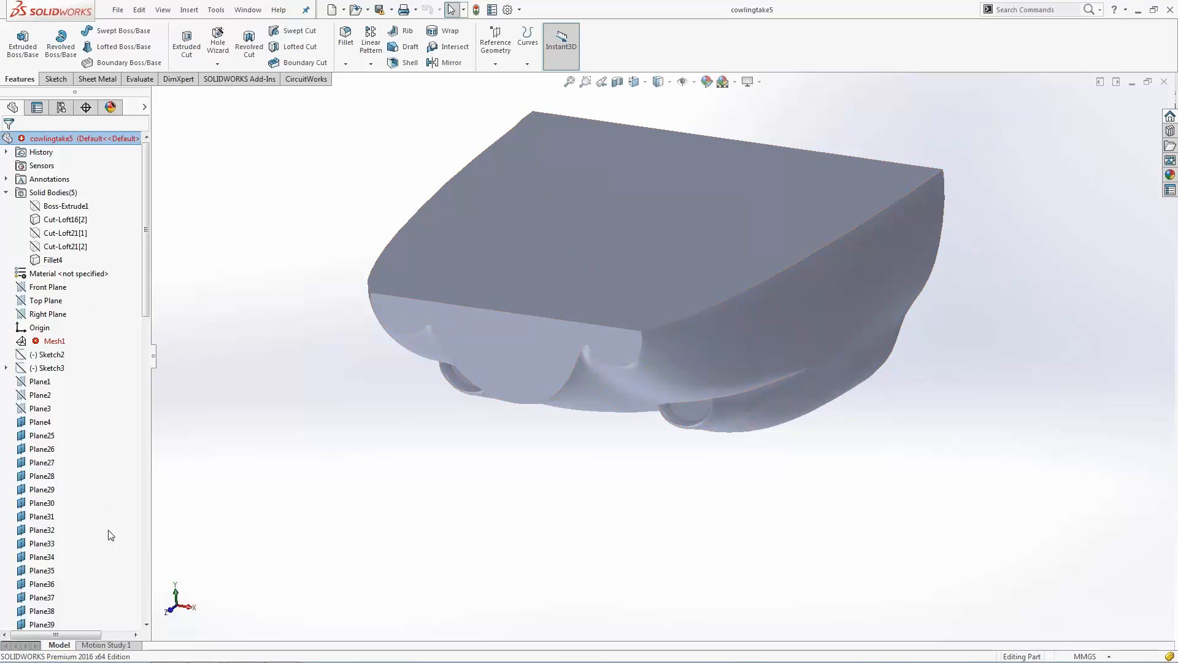
Open the Merged Cowlings part from the parent cowling folder, suppressing the missing component.
{"action": "left_click", "coordinate": [118, 10]}
{"action": "left_click", "coordinate": [140, 44]}
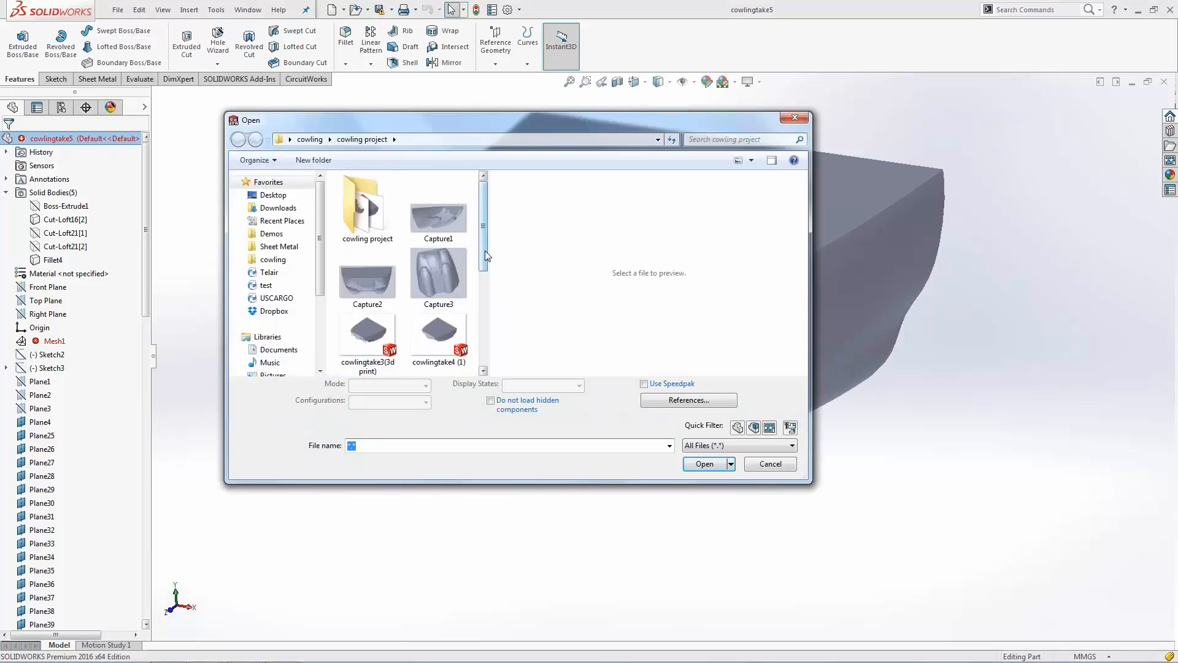
{"action": "left_click_drag", "start_coordinate": [485, 251], "coordinate": [488, 292]}
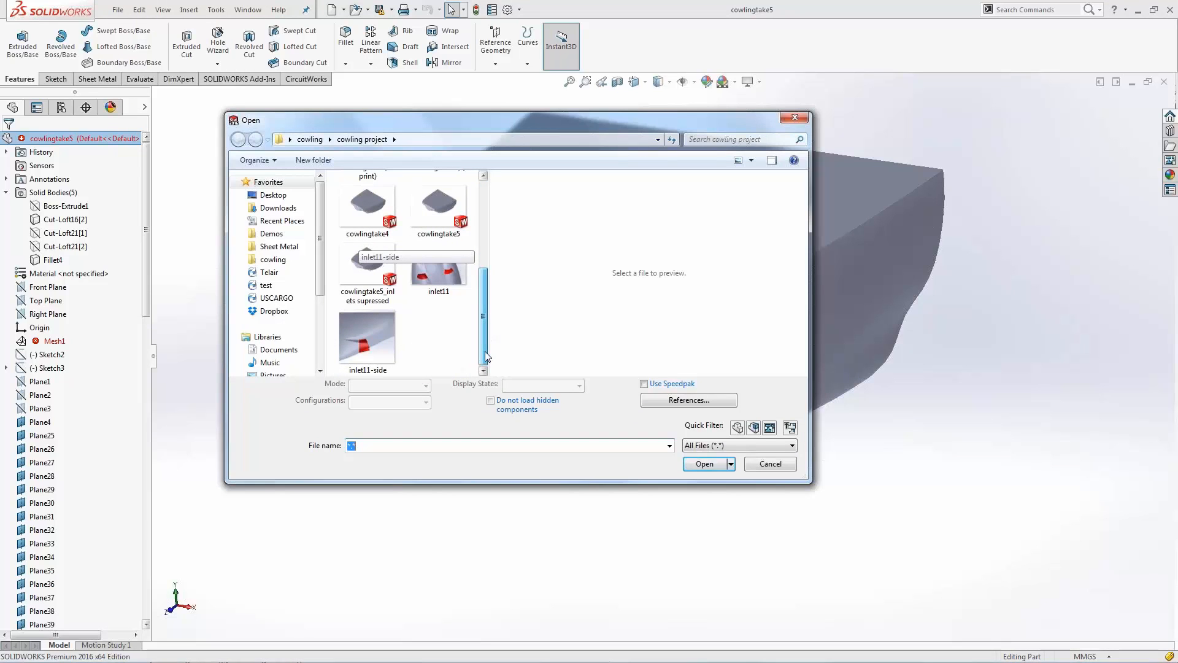
{"action": "left_click", "coordinate": [310, 139]}
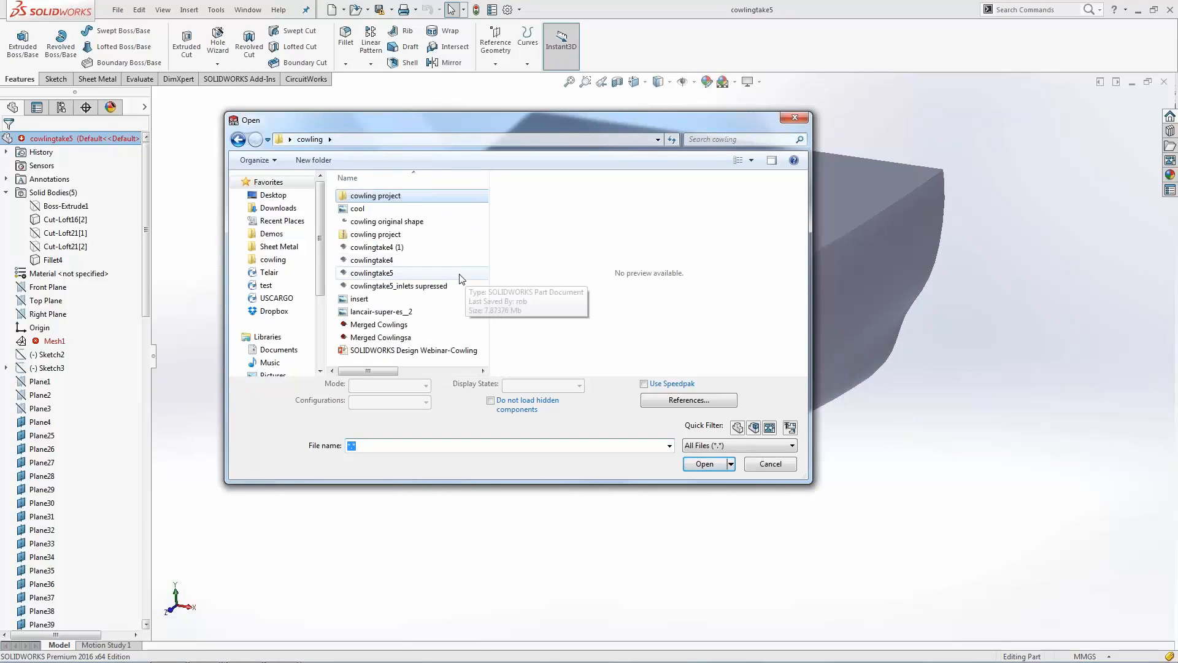
{"action": "double_click", "coordinate": [404, 325]}
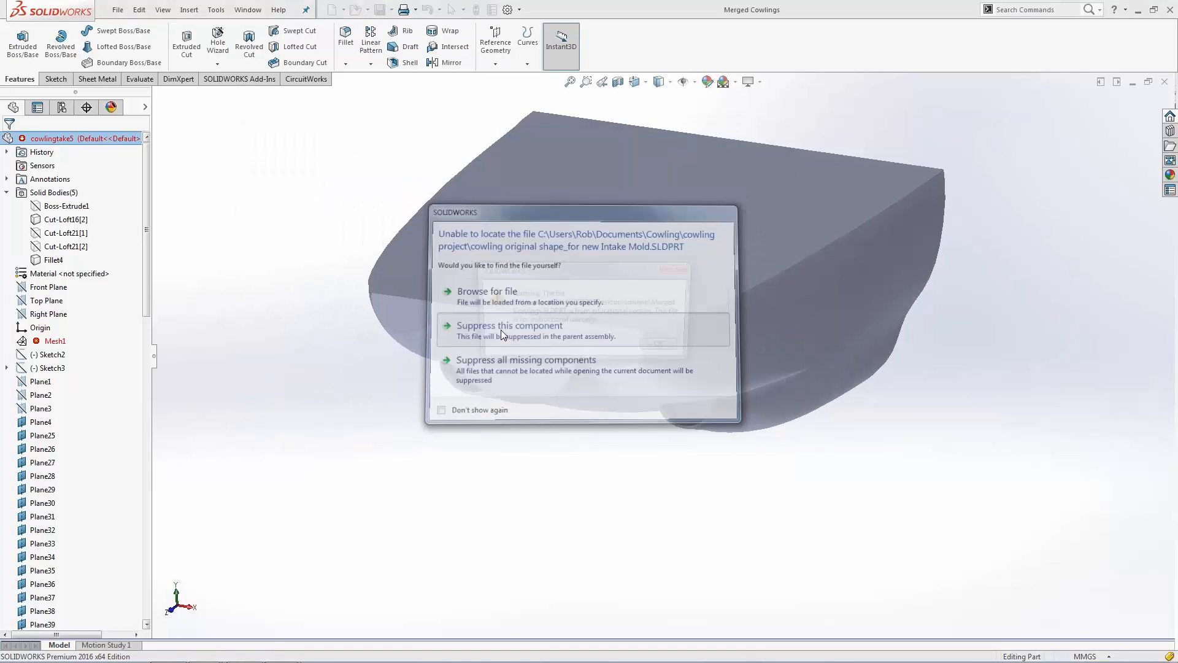
{"action": "left_click", "coordinate": [501, 330]}
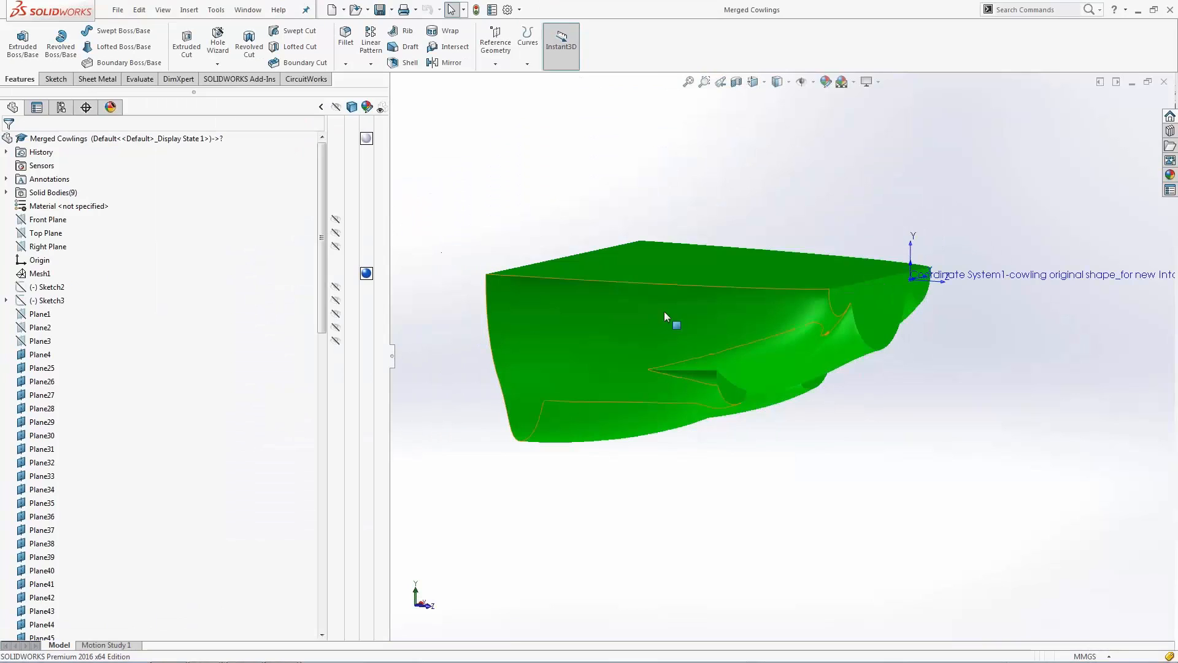
Collapse the display pane, narrow the feature tree, and turn the merged cowling to view its front inlets.
{"action": "left_click", "coordinate": [321, 106]}
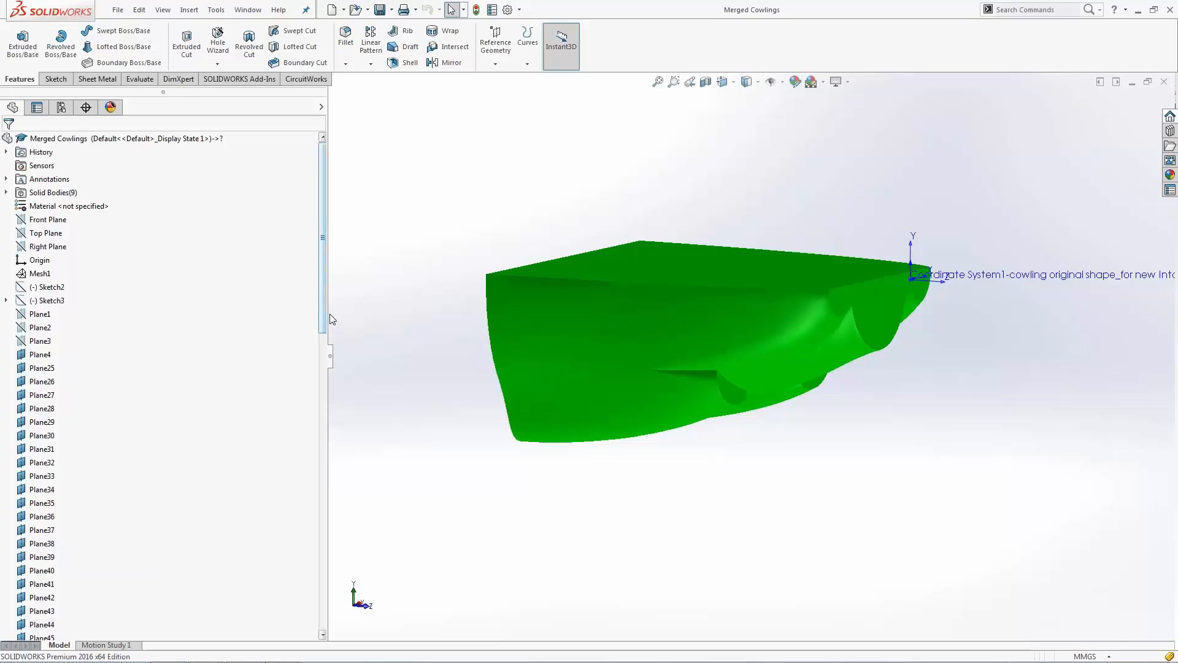
{"action": "left_click_drag", "start_coordinate": [327, 313], "coordinate": [178, 313]}
{"action": "middle_click_drag", "start_coordinate": [801, 316], "coordinate": [657, 374]}
{"action": "scroll", "coordinate": [795, 465], "scroll_direction": "down", "scroll_amount": 1}
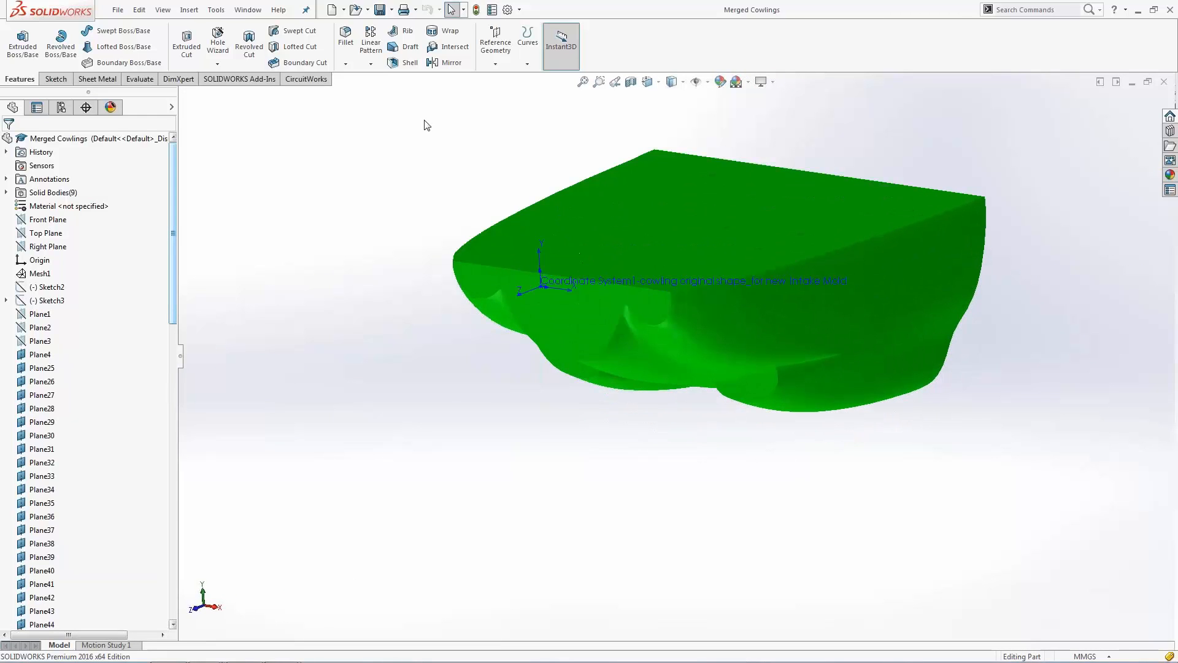
Tile all open part windows horizontally and enlarge the cowlings in cowlingtake5 and Merged Cowlings for comparison.
{"action": "left_click", "coordinate": [248, 10]}
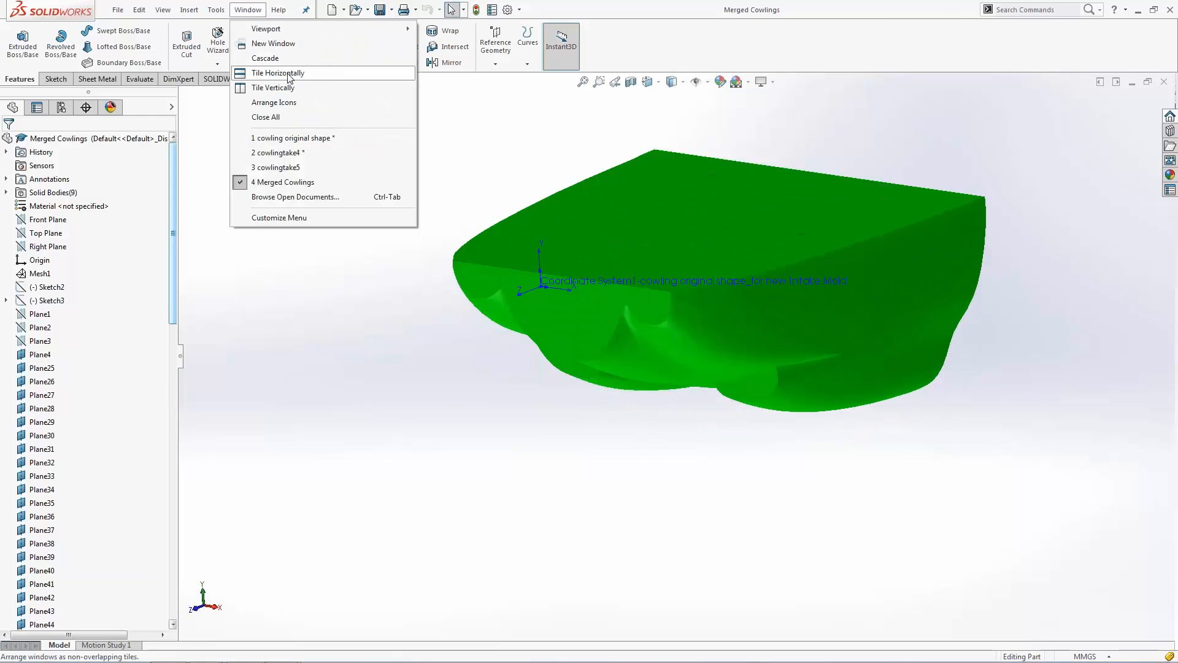
{"action": "left_click", "coordinate": [288, 73]}
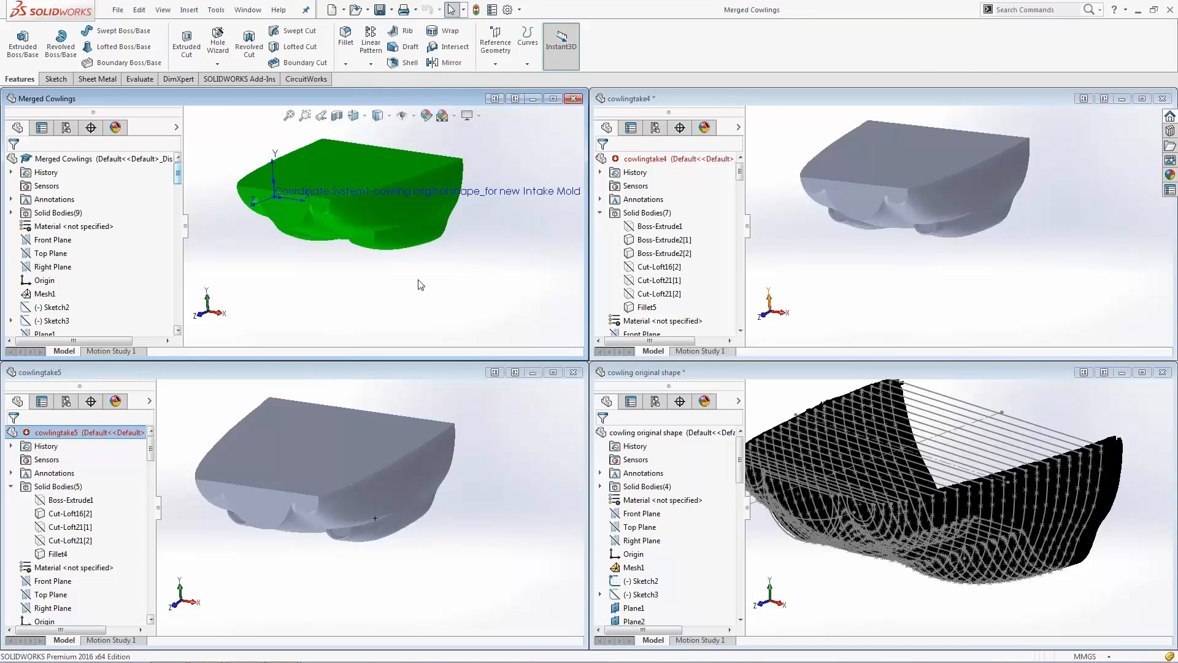
{"action": "scroll", "coordinate": [359, 201], "scroll_direction": "down", "scroll_amount": 2}
{"action": "scroll", "coordinate": [358, 201], "scroll_direction": "down", "scroll_amount": 1}
{"action": "scroll", "coordinate": [362, 500], "scroll_direction": "down", "scroll_amount": 4}
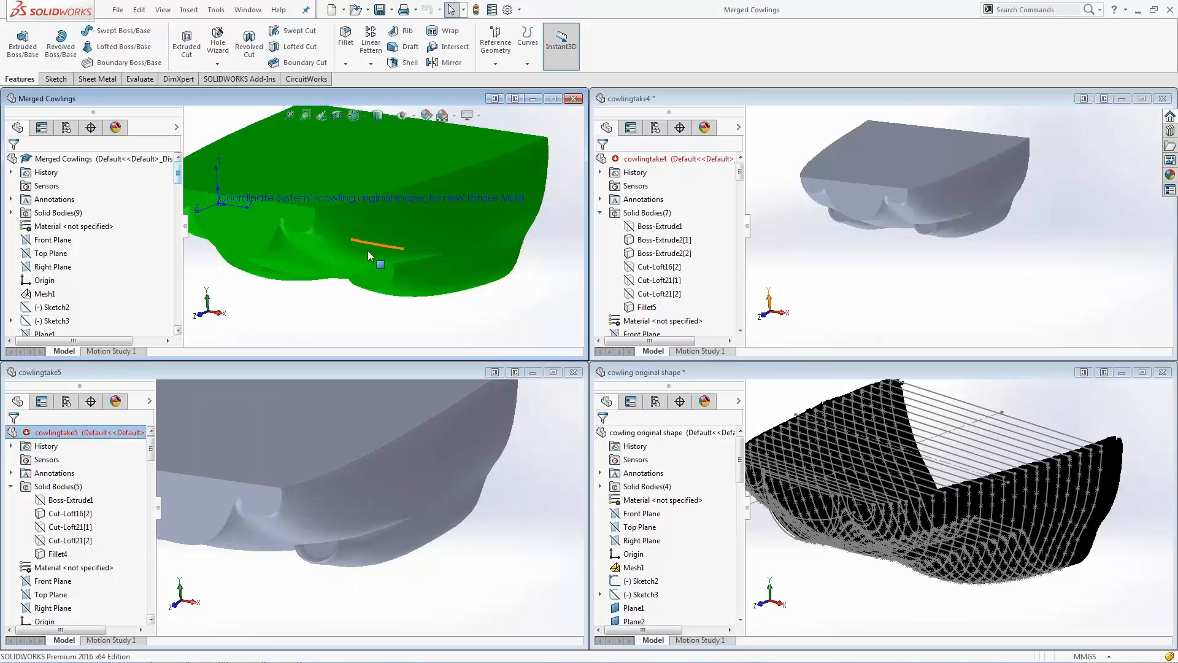
Maximize the Merged Cowlings window, view the cowling from the front, and highlight its Loft1 feature.
{"action": "left_click", "coordinate": [553, 98]}
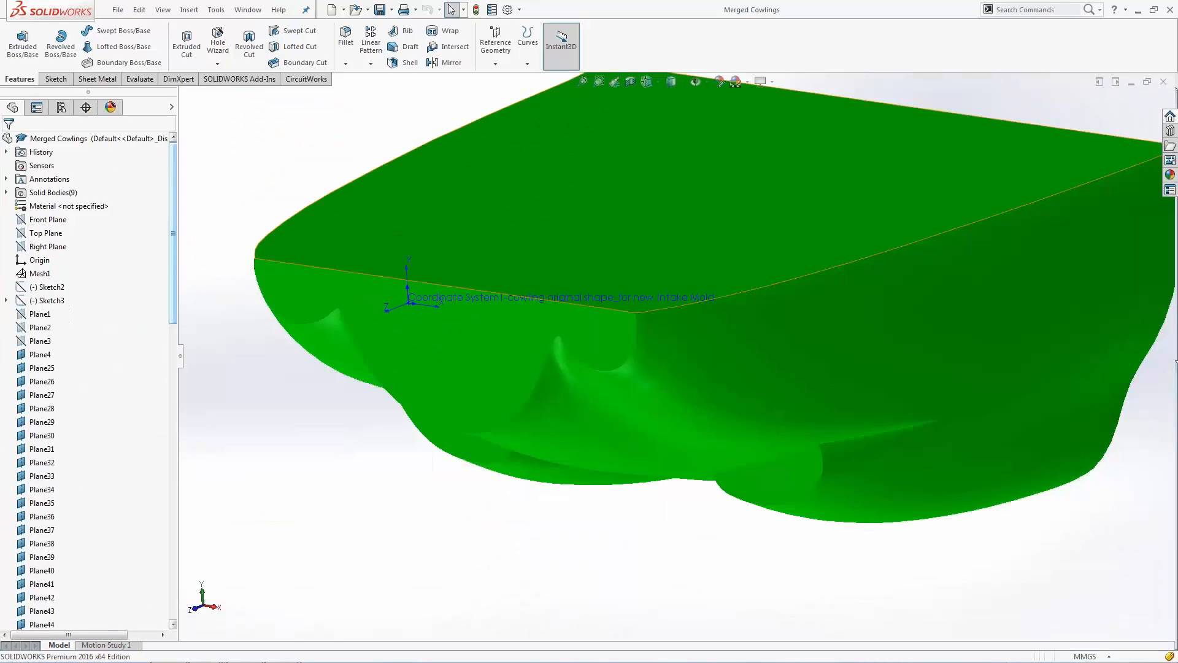
{"action": "middle_click_drag", "start_coordinate": [567, 402], "coordinate": [577, 387]}
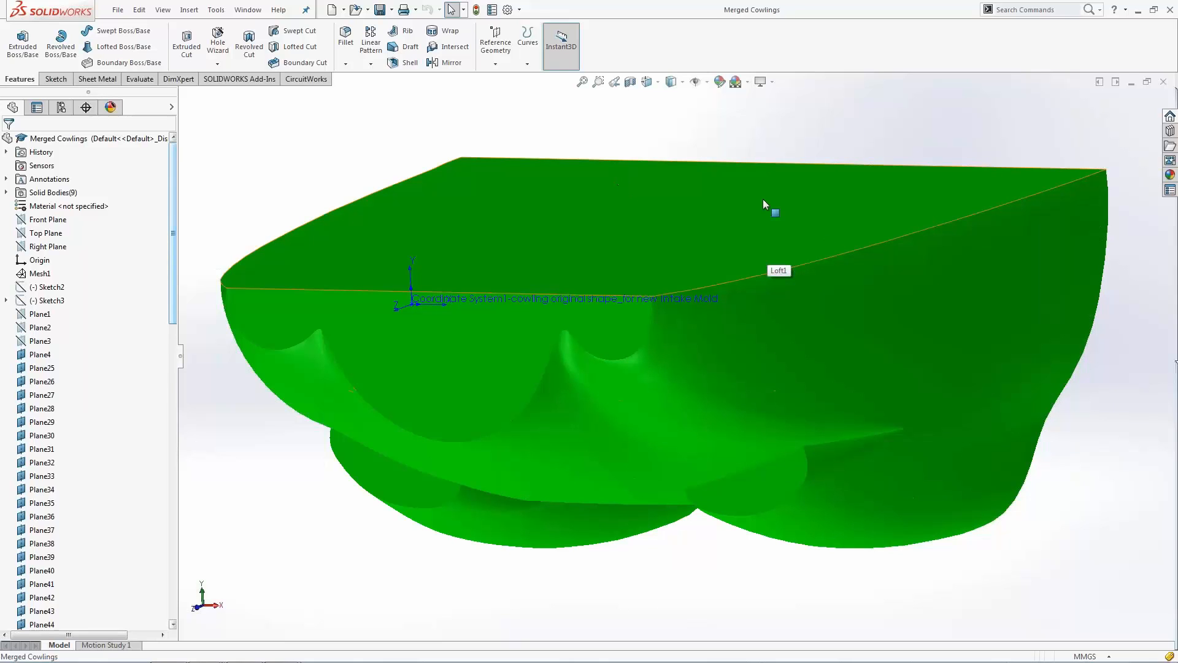
{"action": "left_click", "coordinate": [683, 215]}
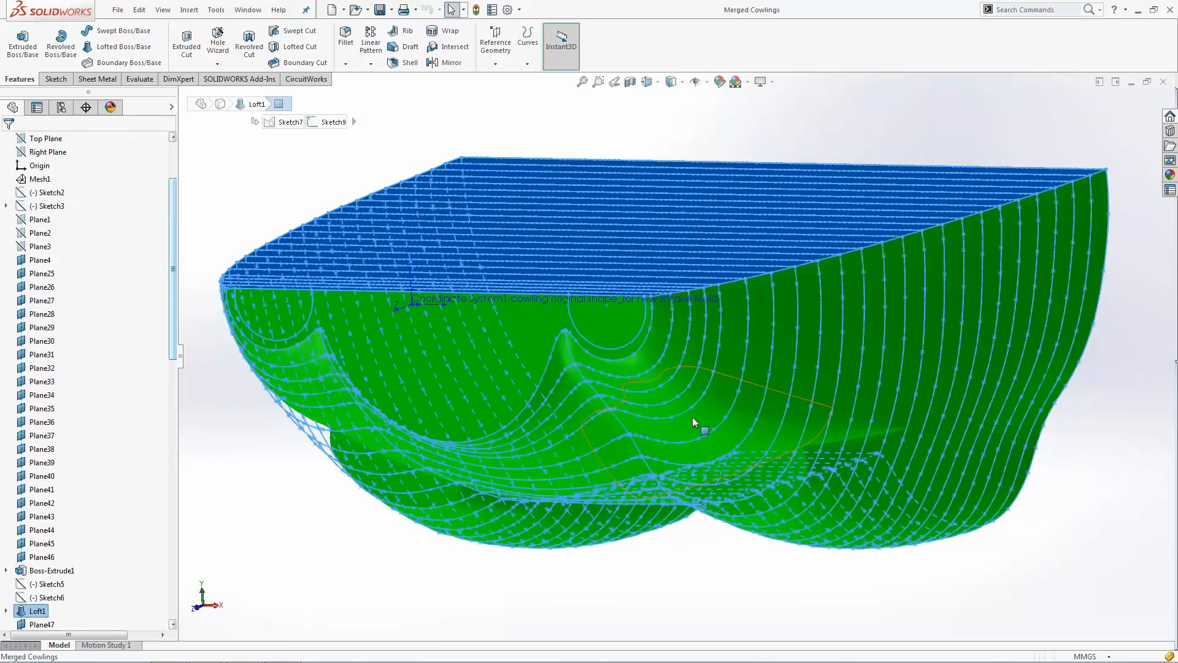
{"action": "left_click", "coordinate": [711, 561]}
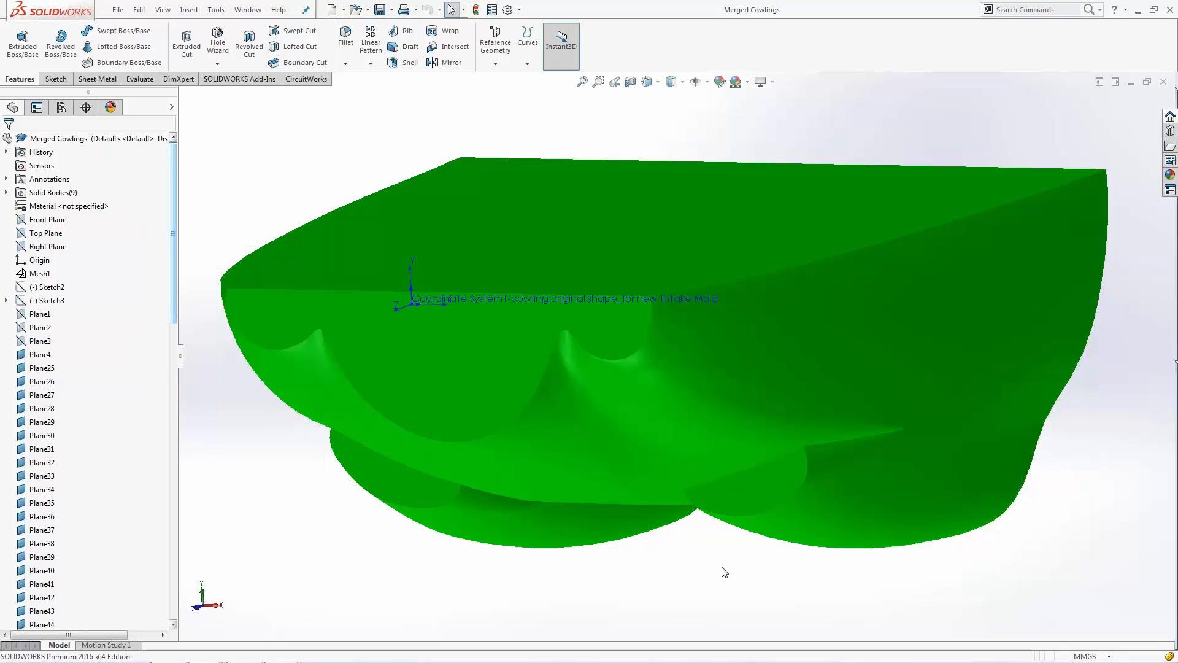
Expand the solid bodies list and show the hidden Loft1 body from cowling original shape_for new Intake Mold.
{"action": "left_click", "coordinate": [7, 192]}
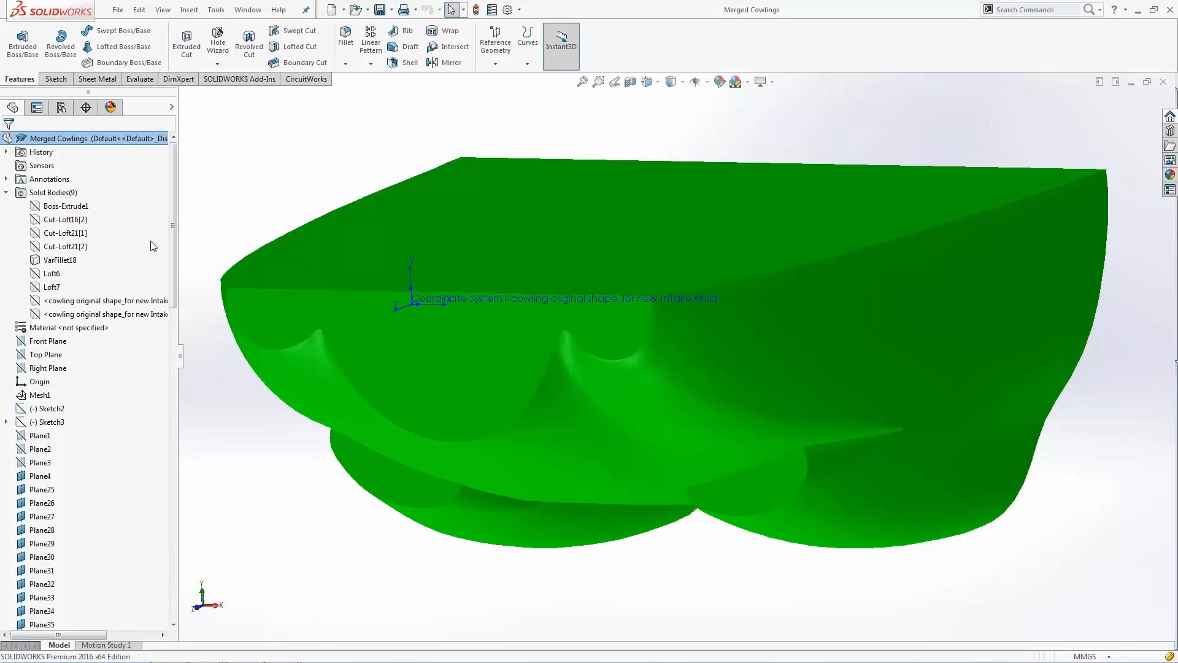
{"action": "left_click", "coordinate": [115, 314]}
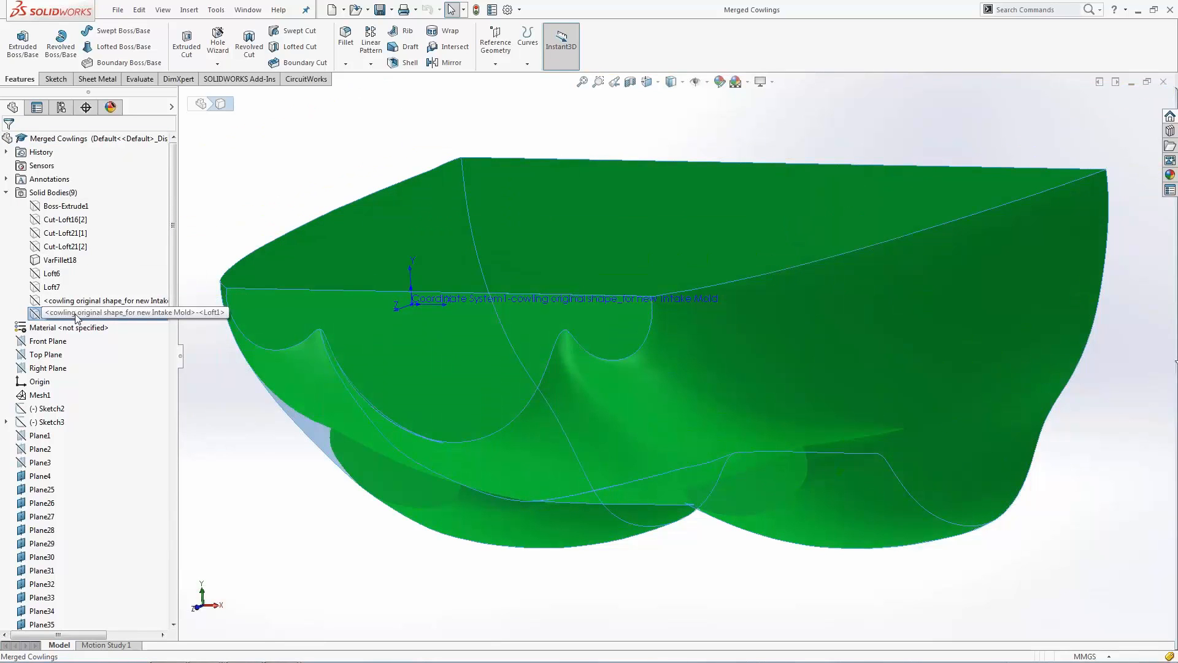
{"action": "left_click", "coordinate": [128, 314]}
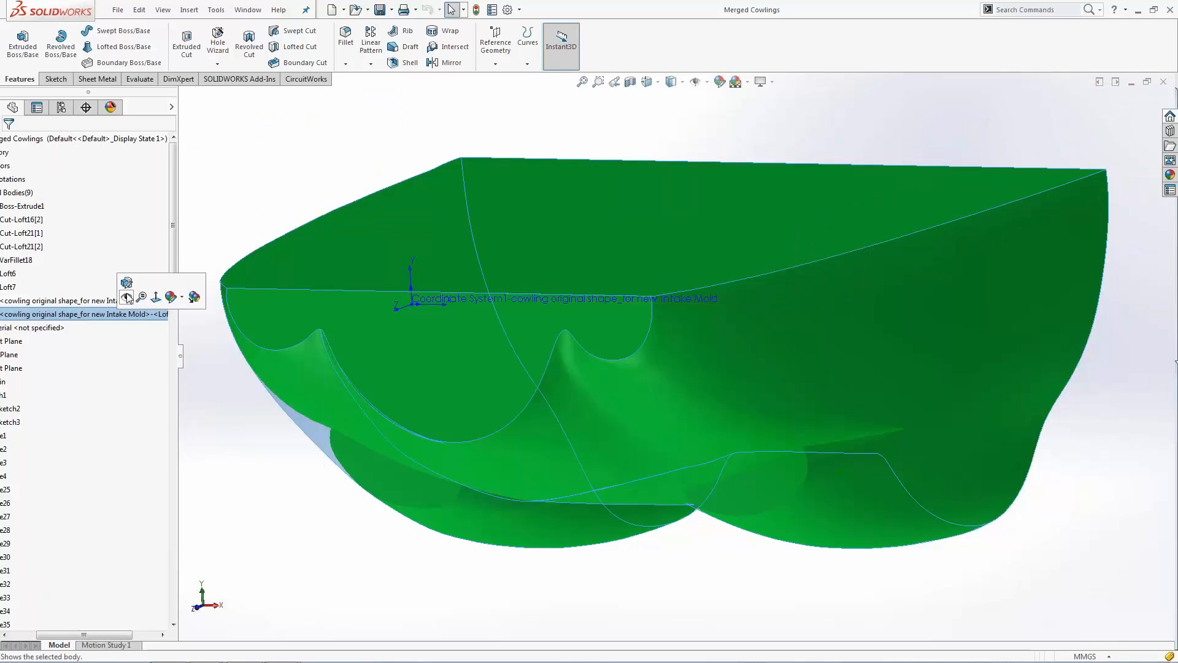
{"action": "key", "text": "Escape"}
{"action": "left_click", "coordinate": [124, 316]}
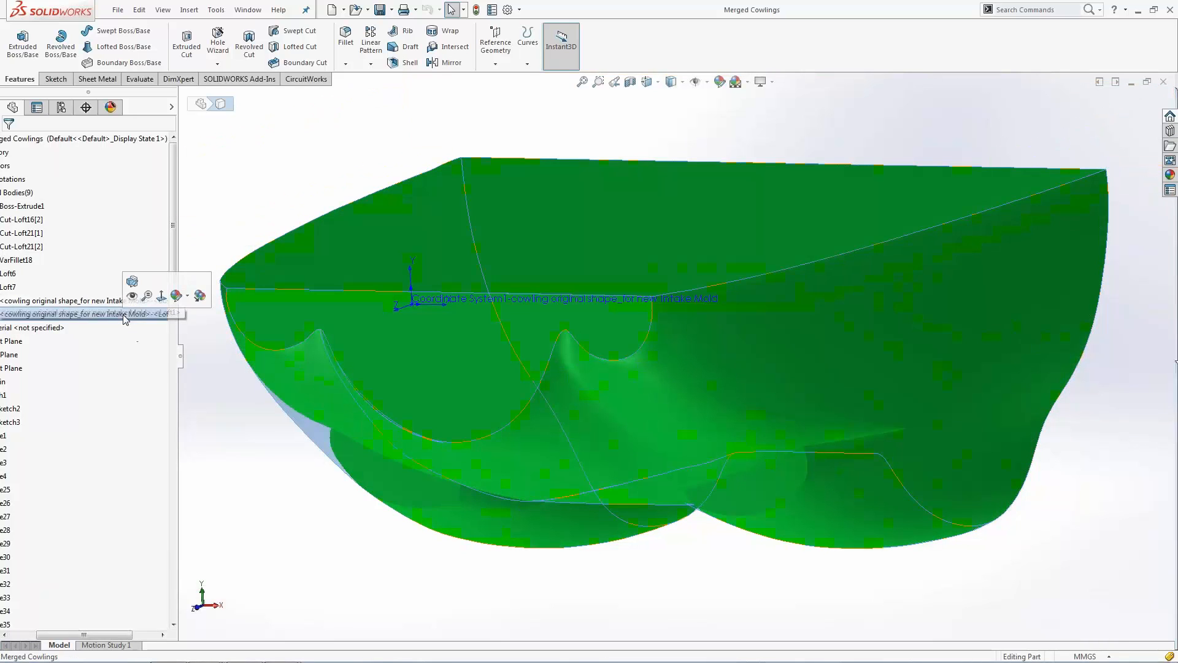
{"action": "left_click", "coordinate": [134, 297]}
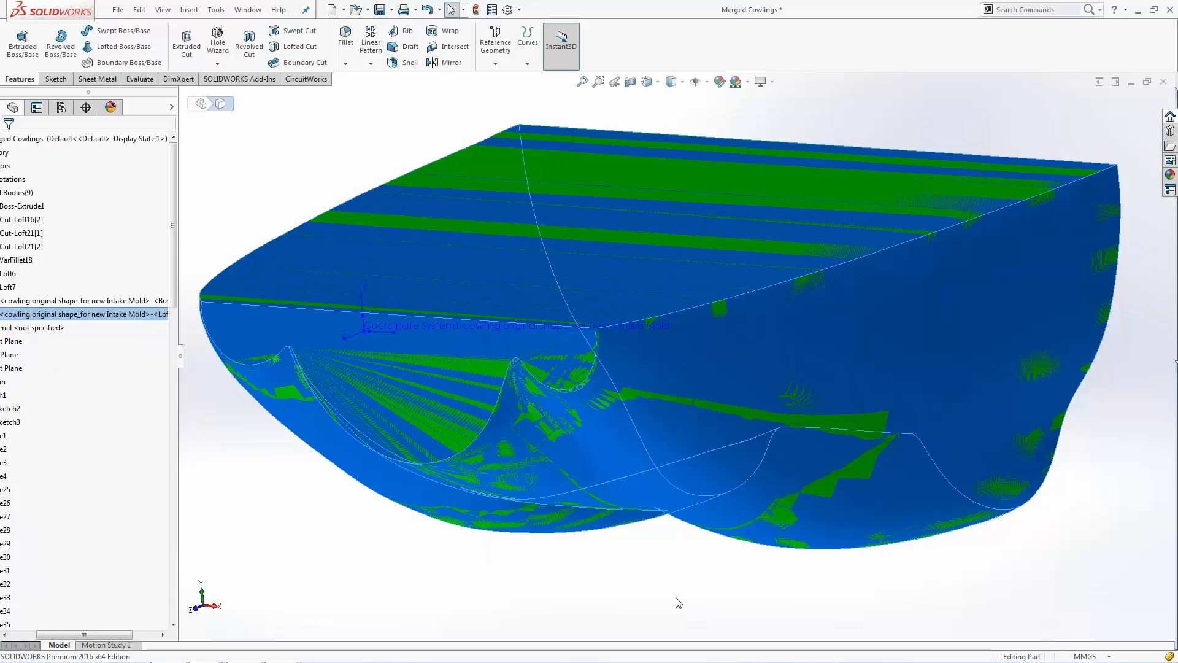
Hide the VarFillet18 body and examine the original-shape Loft1 body alone from the front and side.
{"action": "scroll", "coordinate": [677, 600], "scroll_direction": "up", "scroll_amount": 3}
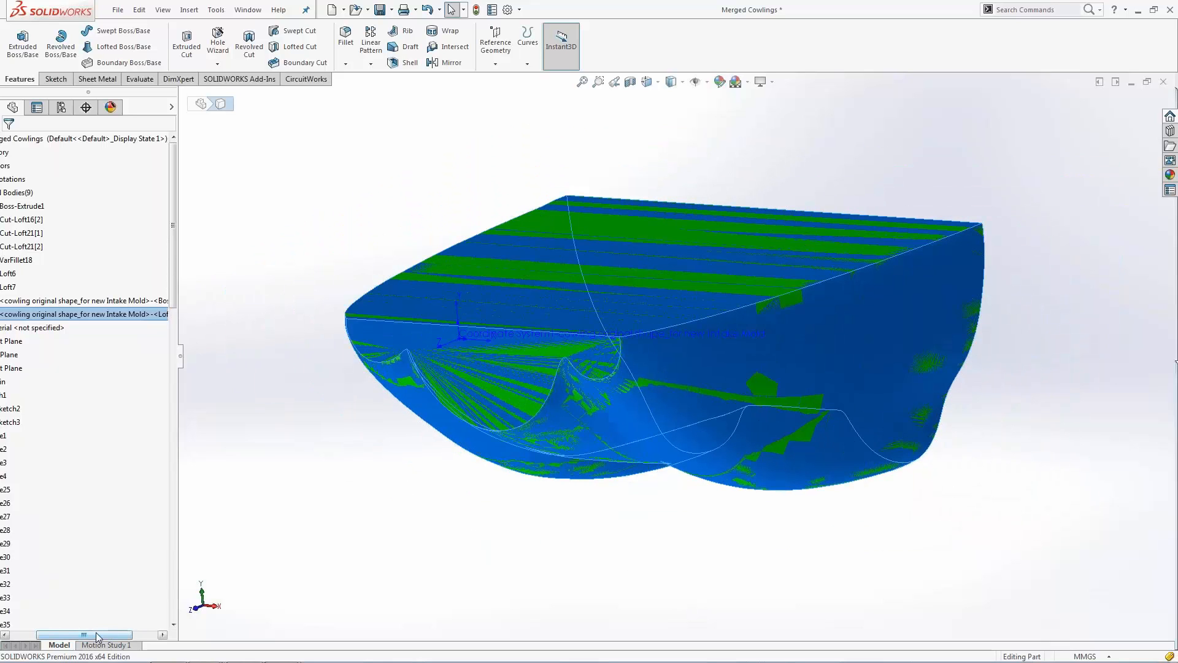
{"action": "left_click_drag", "start_coordinate": [84, 634], "coordinate": [58, 634]}
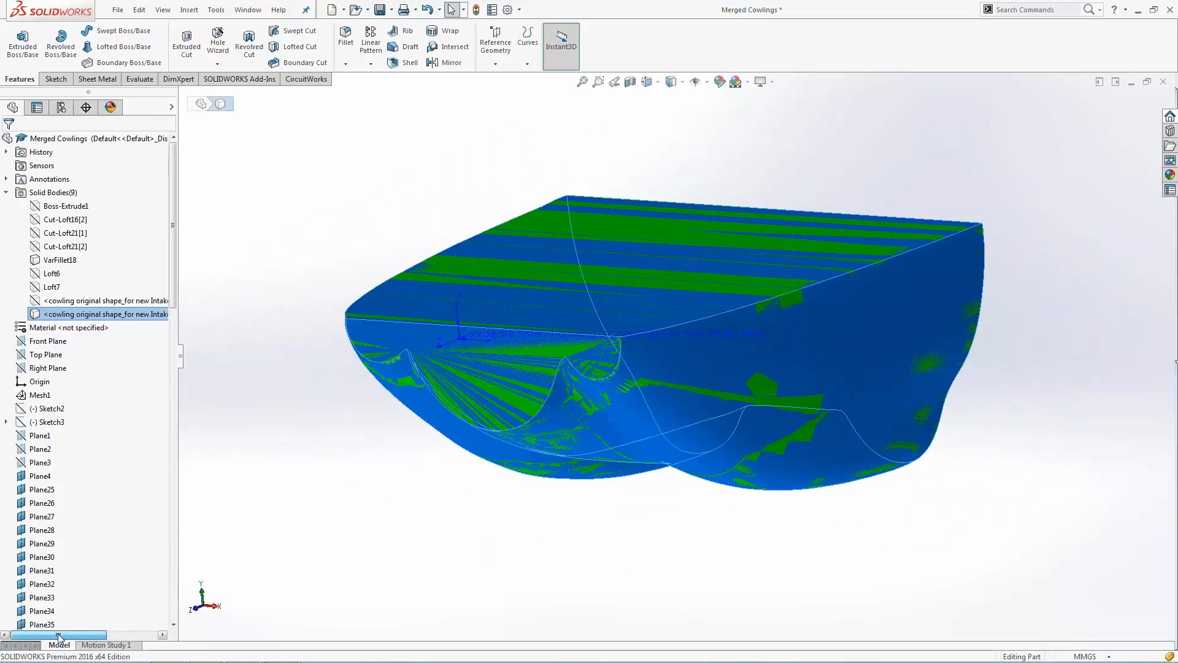
{"action": "left_click", "coordinate": [59, 260]}
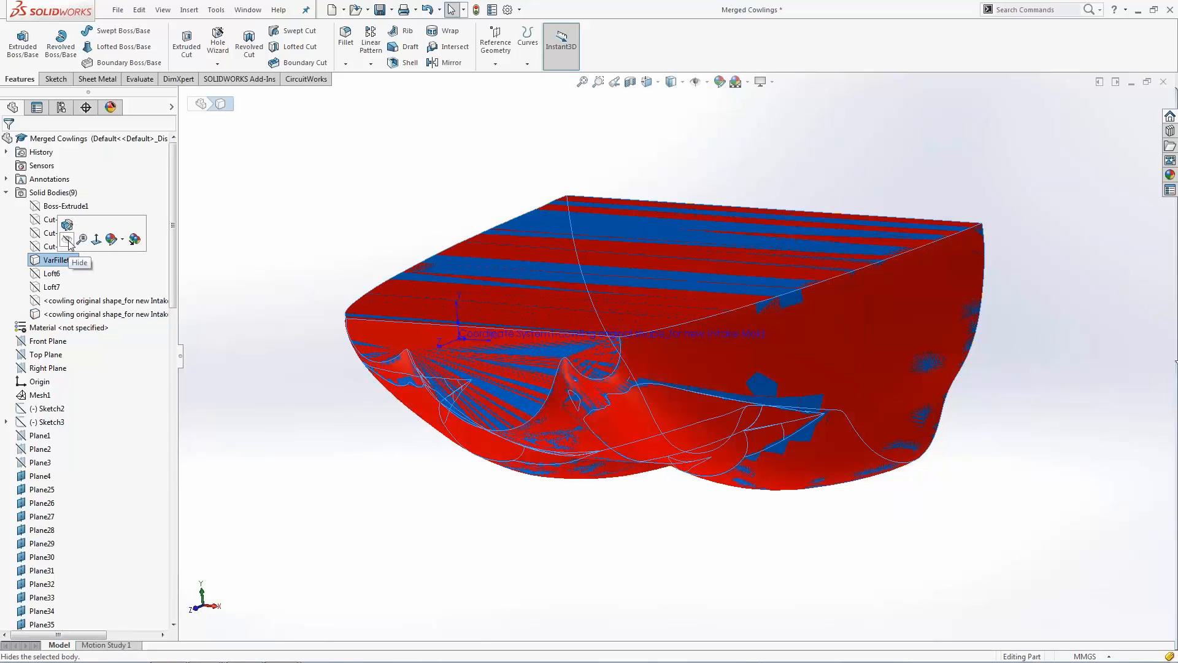
{"action": "left_click", "coordinate": [69, 242]}
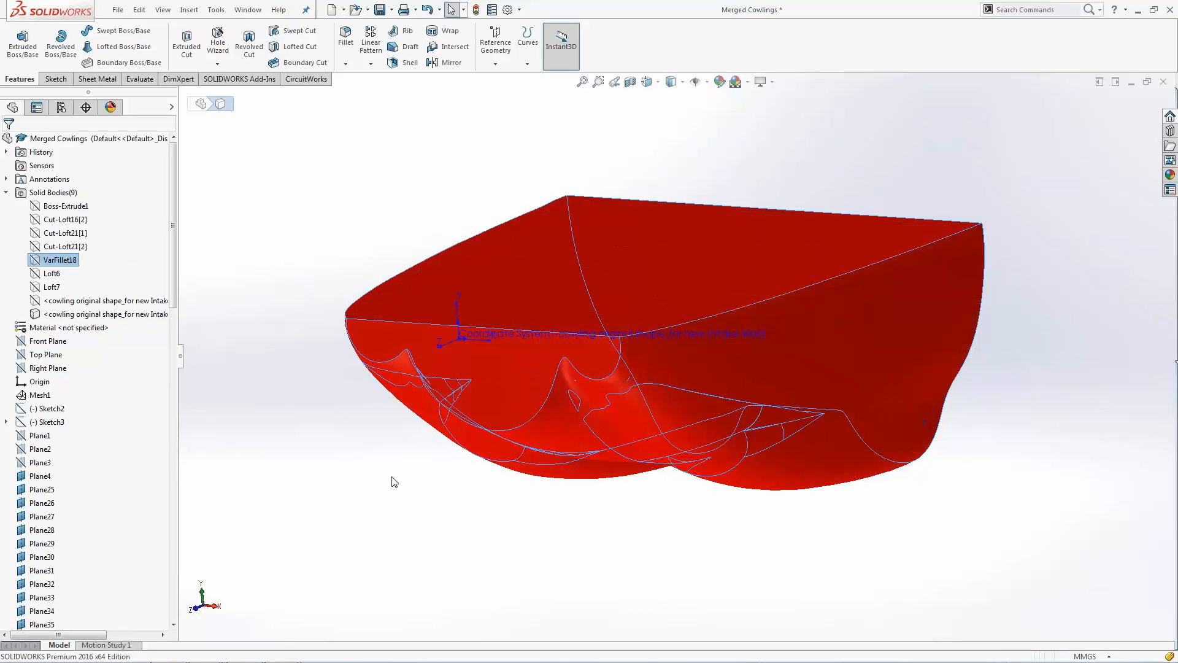
{"action": "middle_click_drag", "start_coordinate": [391, 481], "coordinate": [584, 492]}
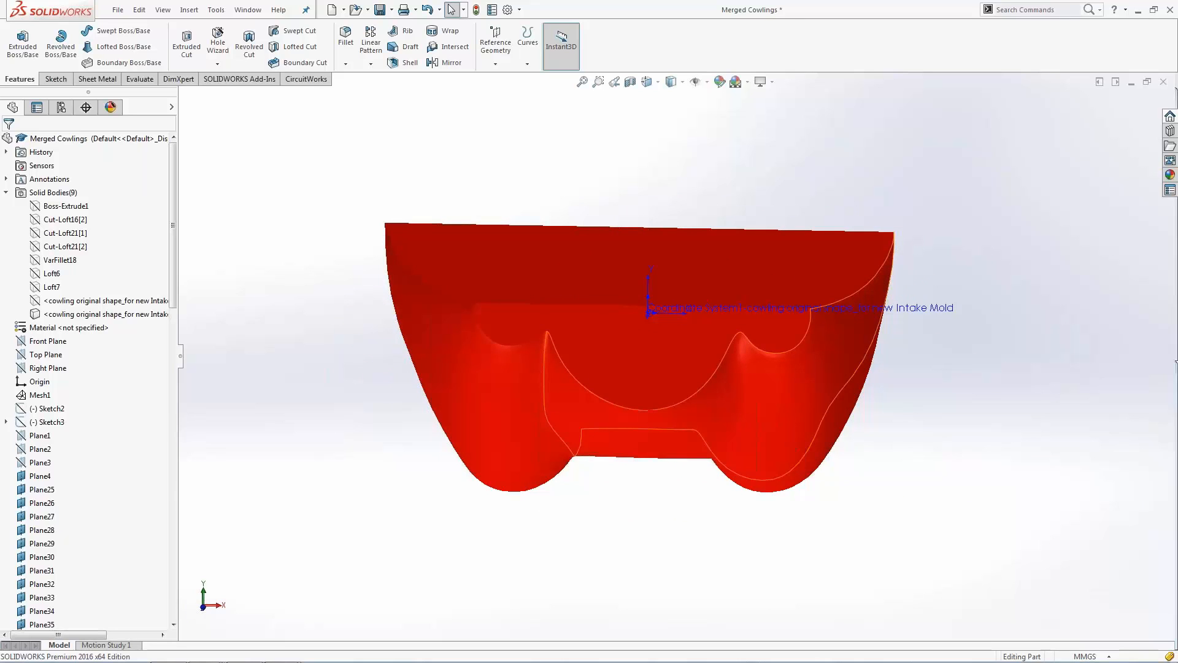
{"action": "middle_click_drag", "start_coordinate": [732, 426], "coordinate": [668, 469]}
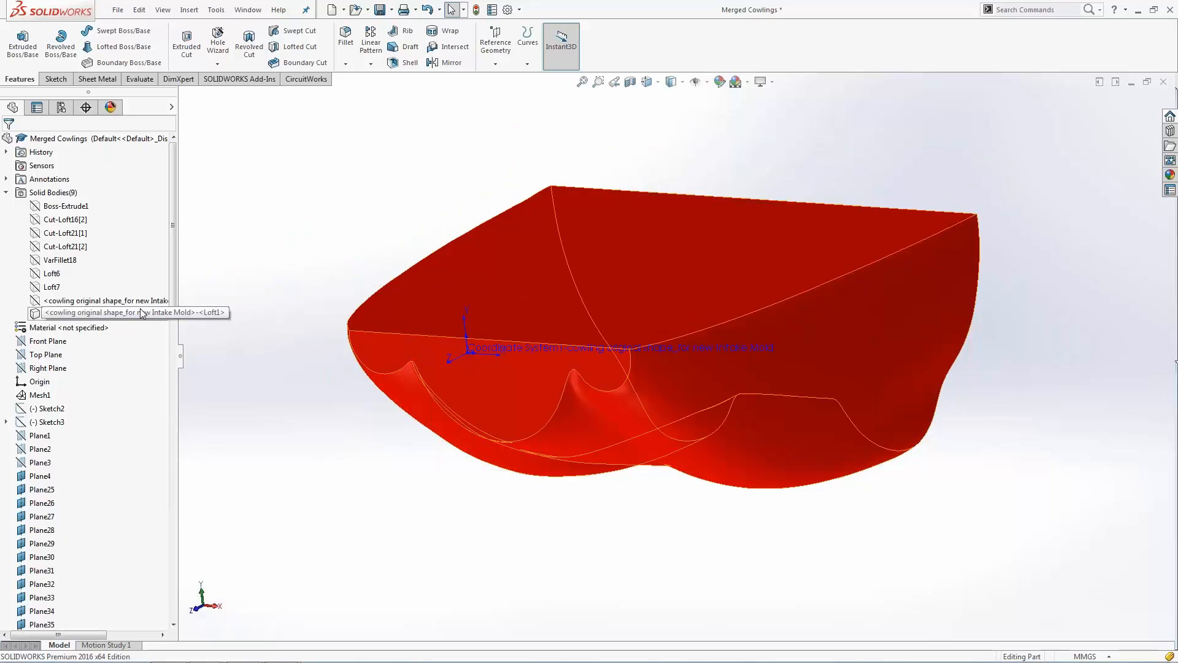
Show the VarFillet18 body again and examine where it overlaps the original-shape Loft1 body from several angles.
{"action": "left_click", "coordinate": [59, 260]}
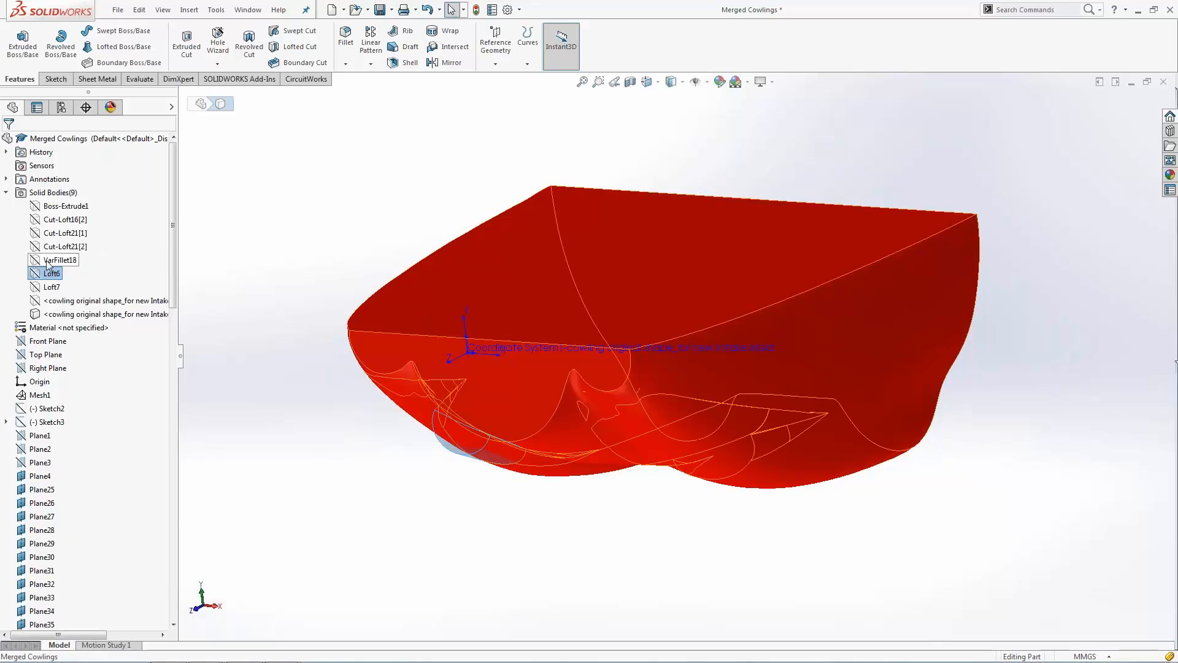
{"action": "left_click", "coordinate": [55, 248]}
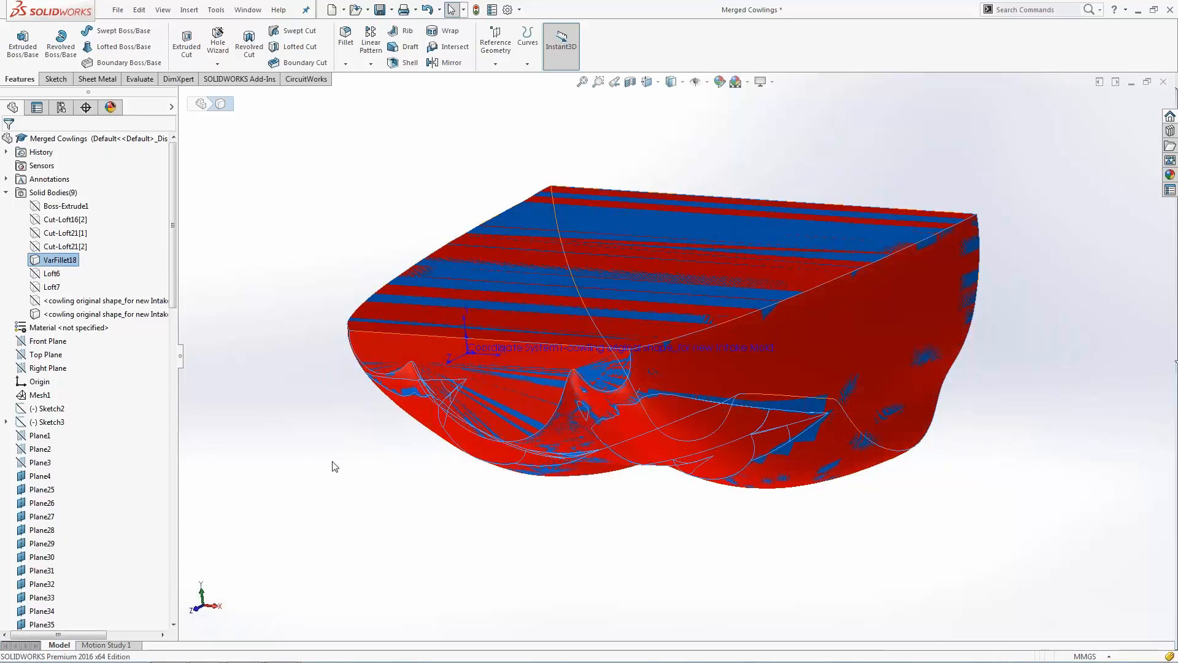
{"action": "middle_click_drag", "start_coordinate": [332, 466], "coordinate": [429, 471]}
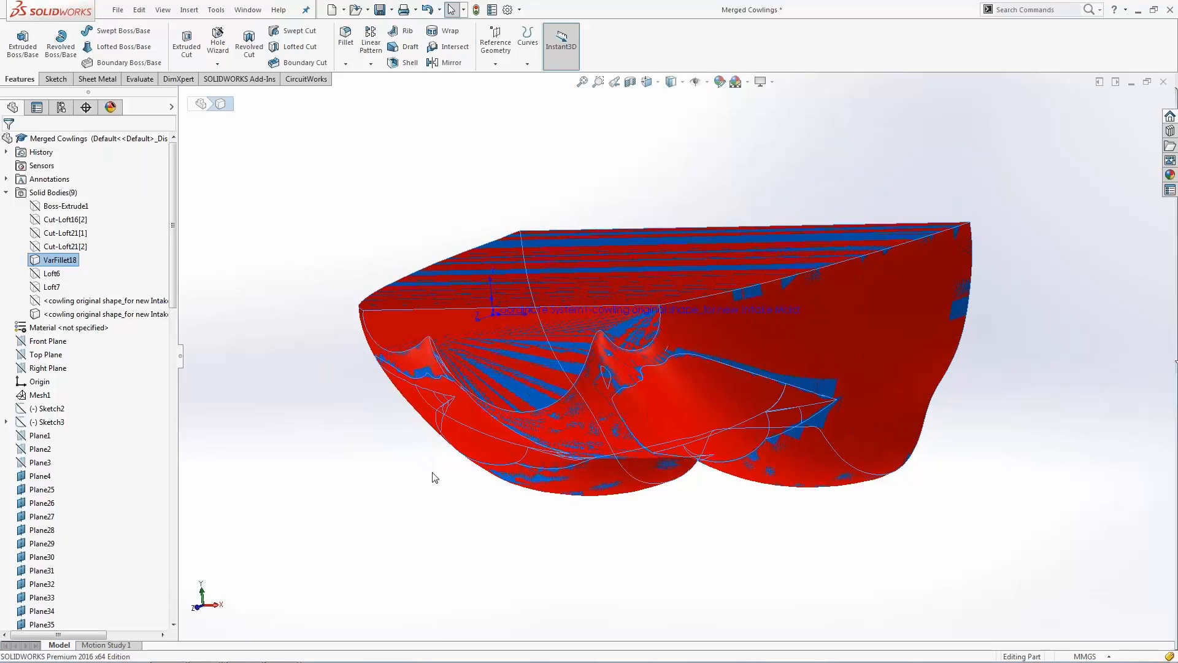
{"action": "middle_click_drag", "start_coordinate": [623, 531], "coordinate": [645, 467]}
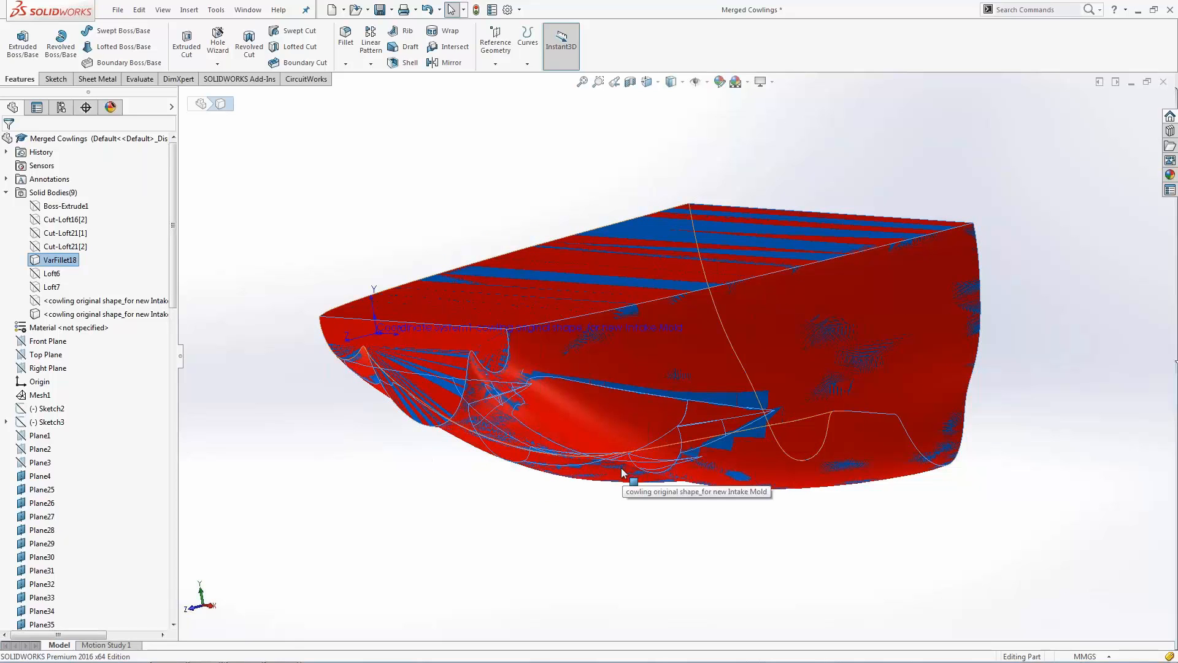
{"action": "middle_click_drag", "start_coordinate": [623, 470], "coordinate": [639, 474]}
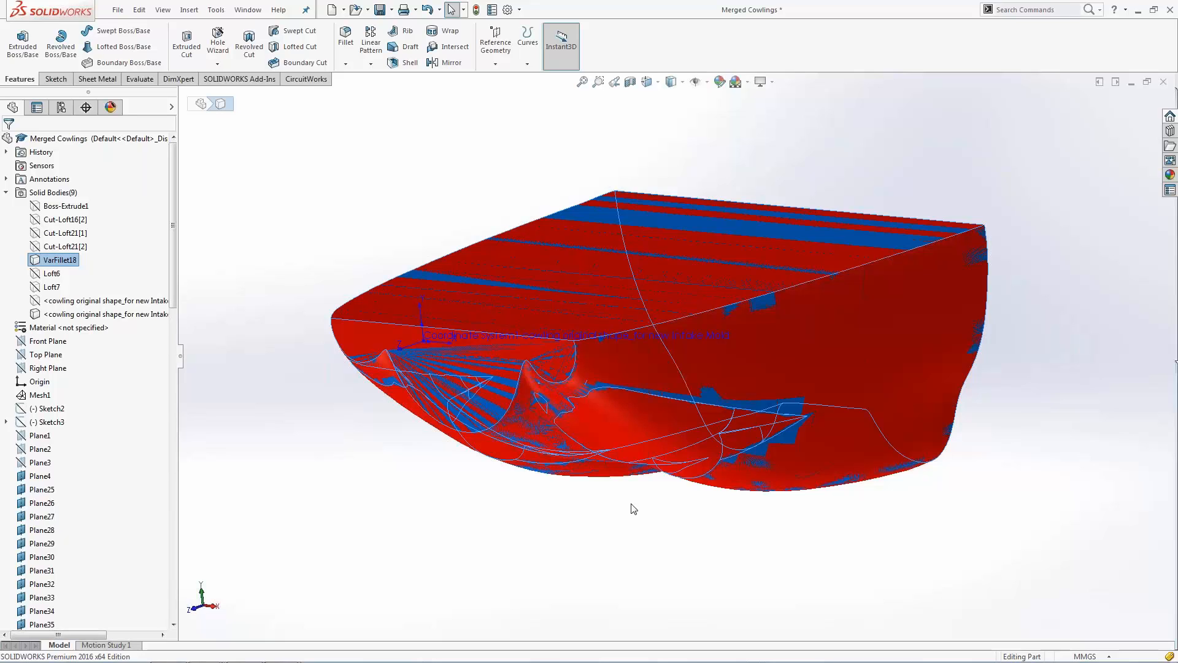
{"action": "scroll", "coordinate": [666, 521], "scroll_direction": "down", "scroll_amount": 2}
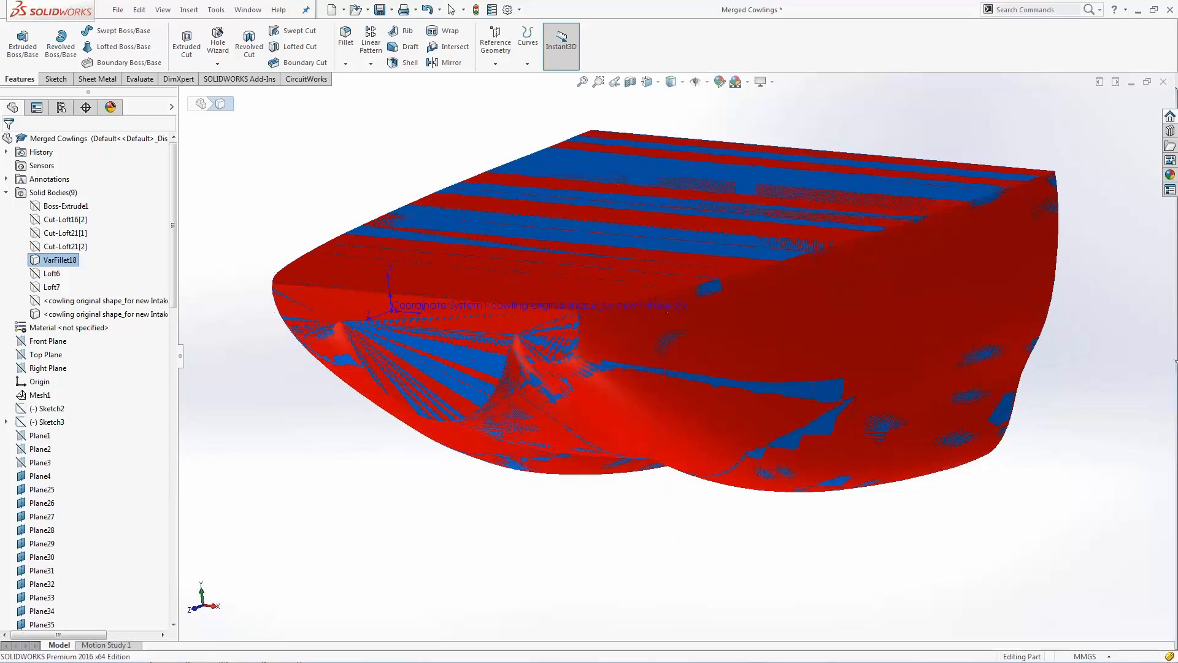
{"action": "middle_click_drag", "start_coordinate": [684, 430], "coordinate": [738, 389]}
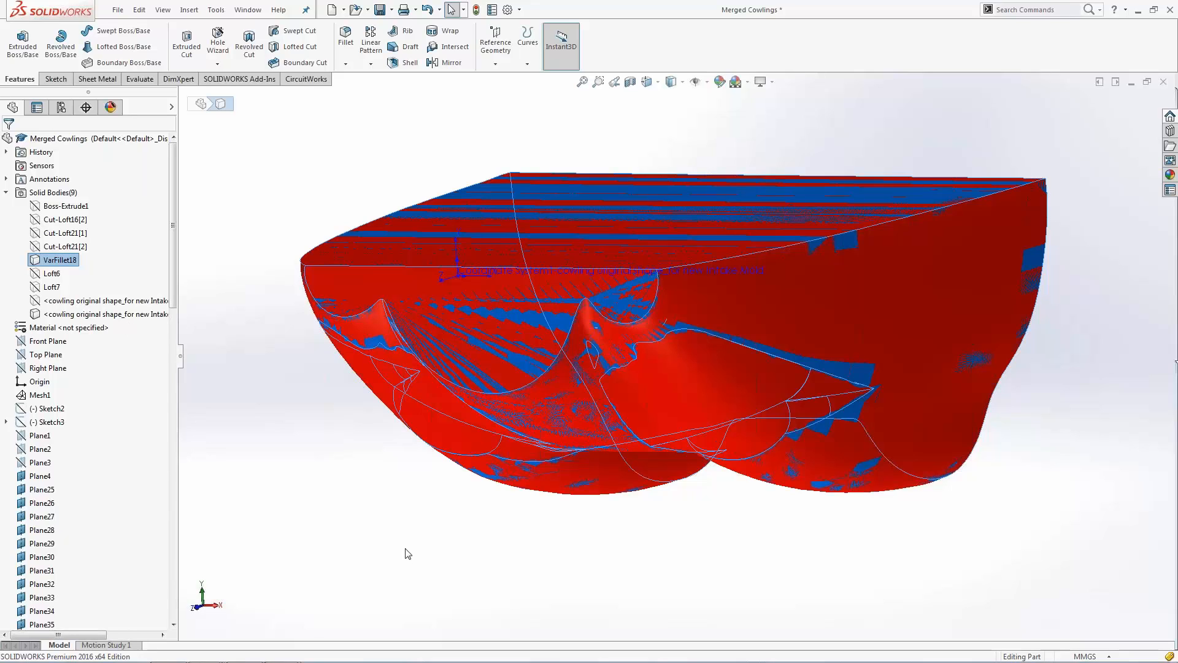
Try combining the VarFillet18 and original-shape Loft1 bodies with the Common operation, inspecting their overlap from the side and front.
{"action": "left_click", "coordinate": [56, 315]}
{"action": "right_click", "coordinate": [57, 315]}
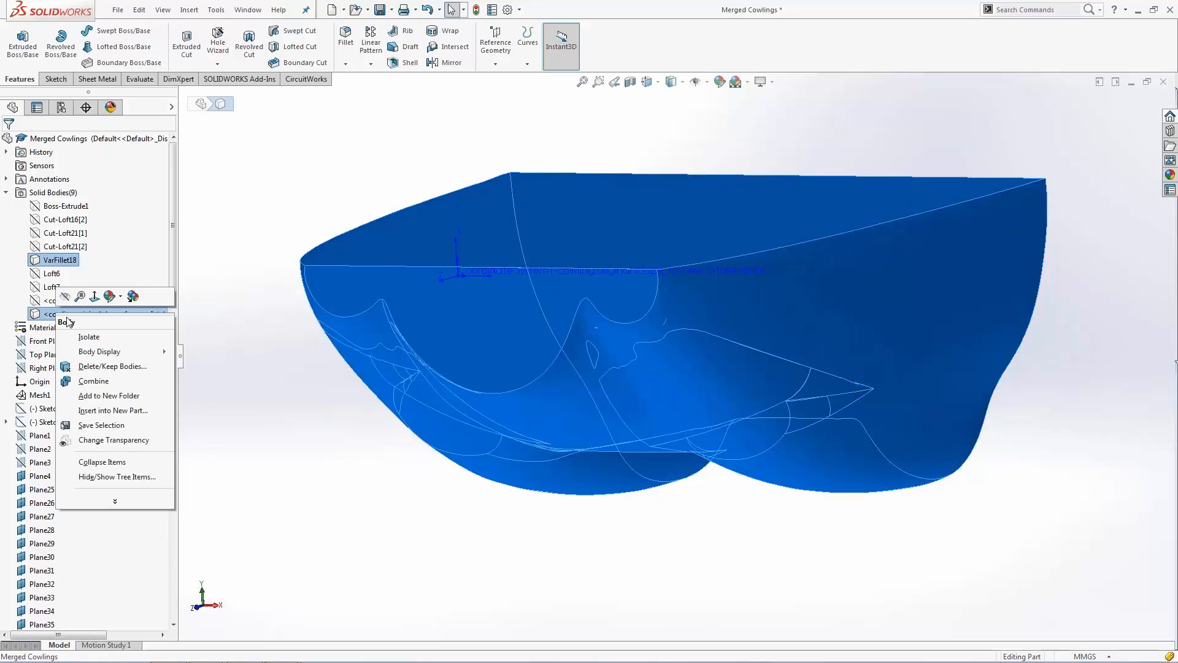
{"action": "left_click", "coordinate": [105, 384]}
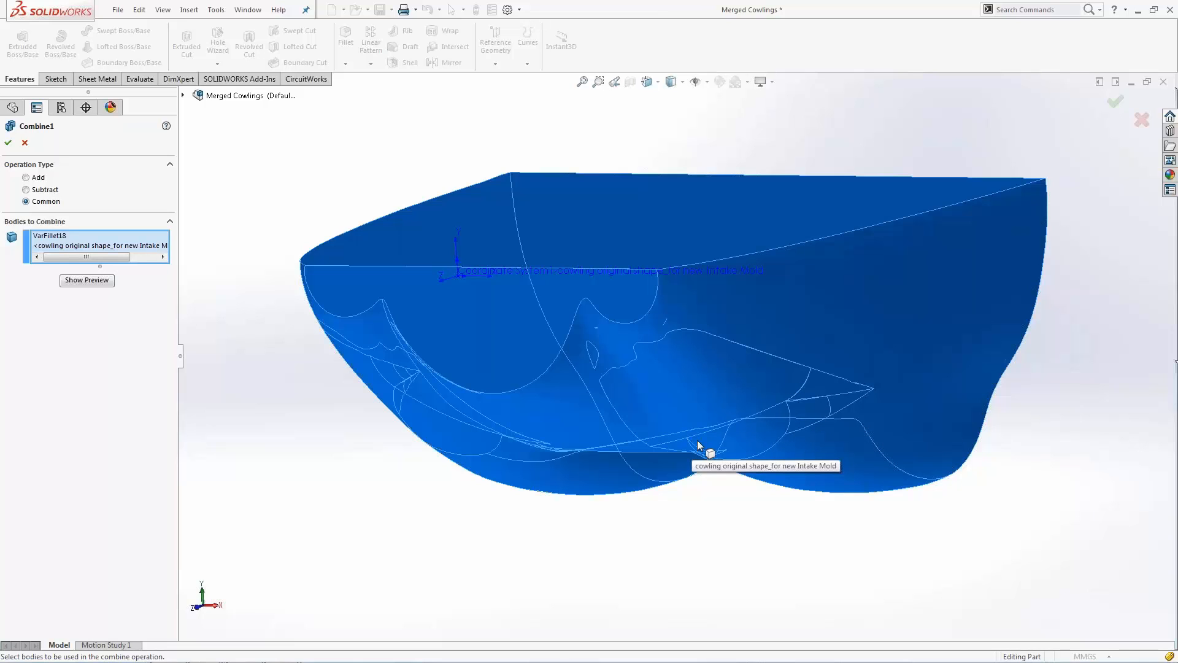
{"action": "middle_click_drag", "start_coordinate": [717, 442], "coordinate": [675, 498]}
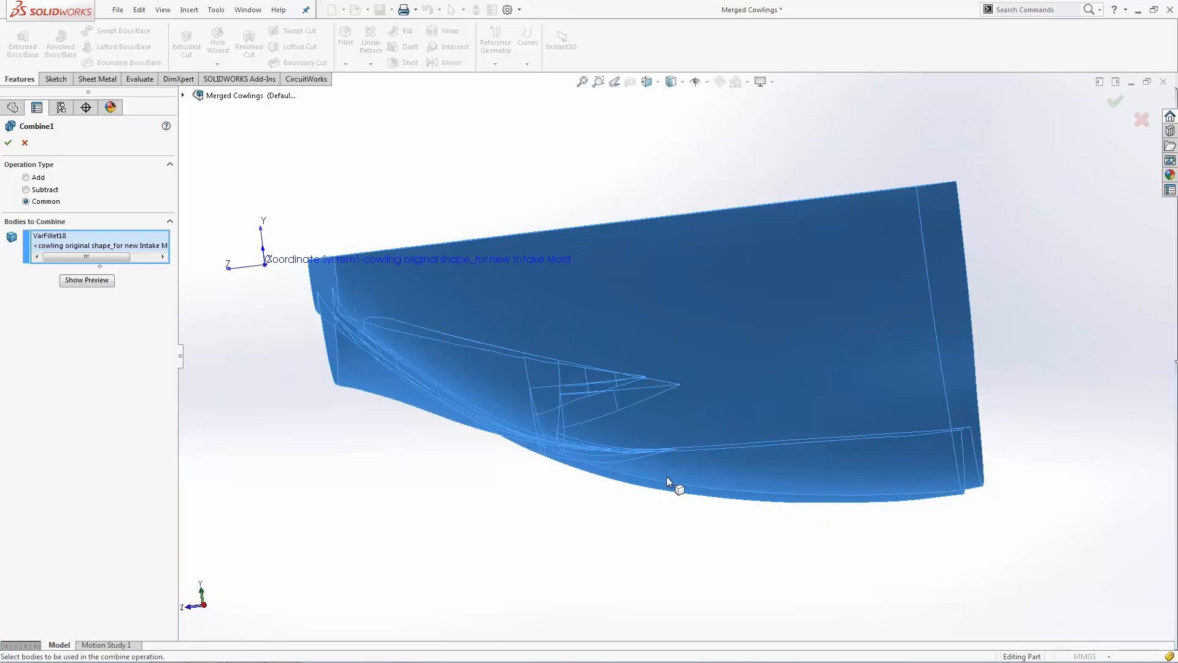
{"action": "middle_click_drag", "start_coordinate": [601, 451], "coordinate": [492, 392]}
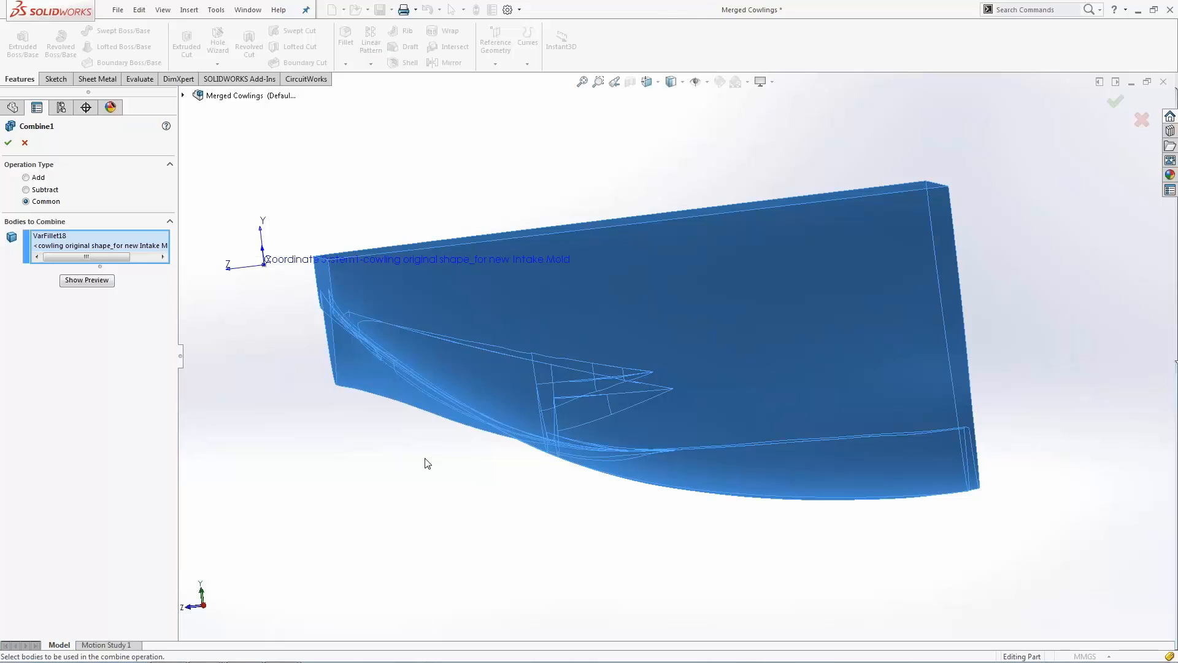
{"action": "middle_click_drag", "start_coordinate": [439, 463], "coordinate": [540, 486]}
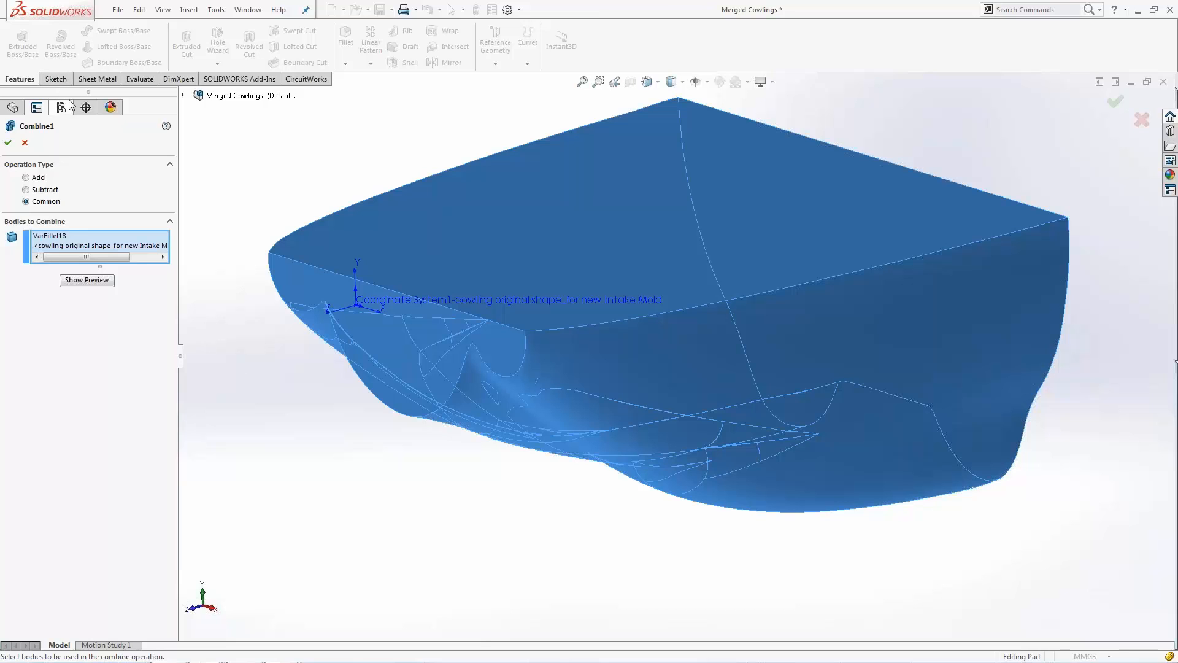
{"action": "left_click", "coordinate": [25, 144]}
{"action": "middle_click_drag", "start_coordinate": [402, 524], "coordinate": [485, 533]}
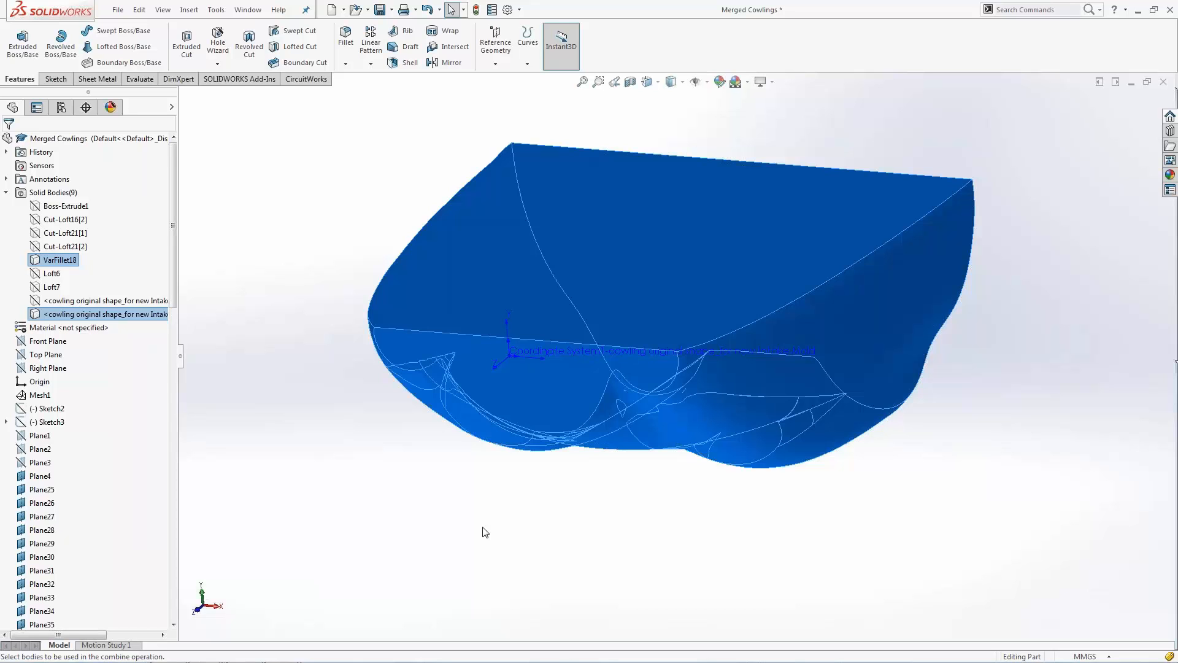
{"action": "middle_click_drag", "start_coordinate": [483, 529], "coordinate": [462, 500]}
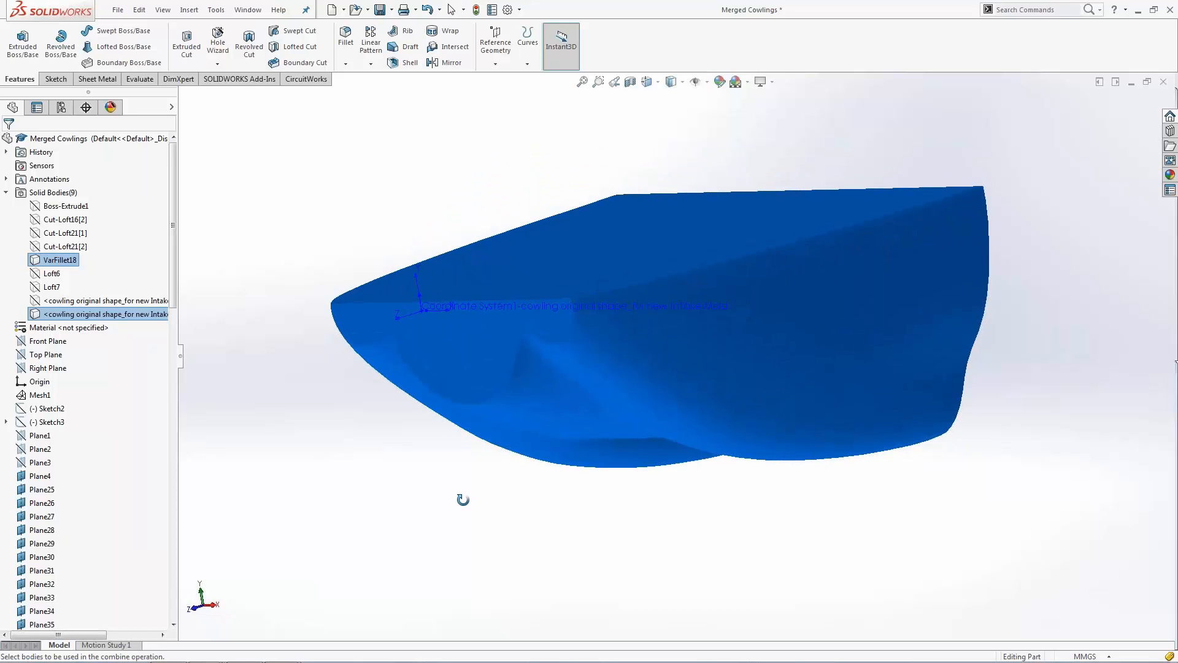
Switch to the SOLIDWORKS Design Webinar-Cowling presentation in PowerPoint and go to the SOLIDWORKS Design-Method 1 slide.
{"action": "key", "text": "alt+Tab"}
{"action": "key", "text": "alt+Tab"}
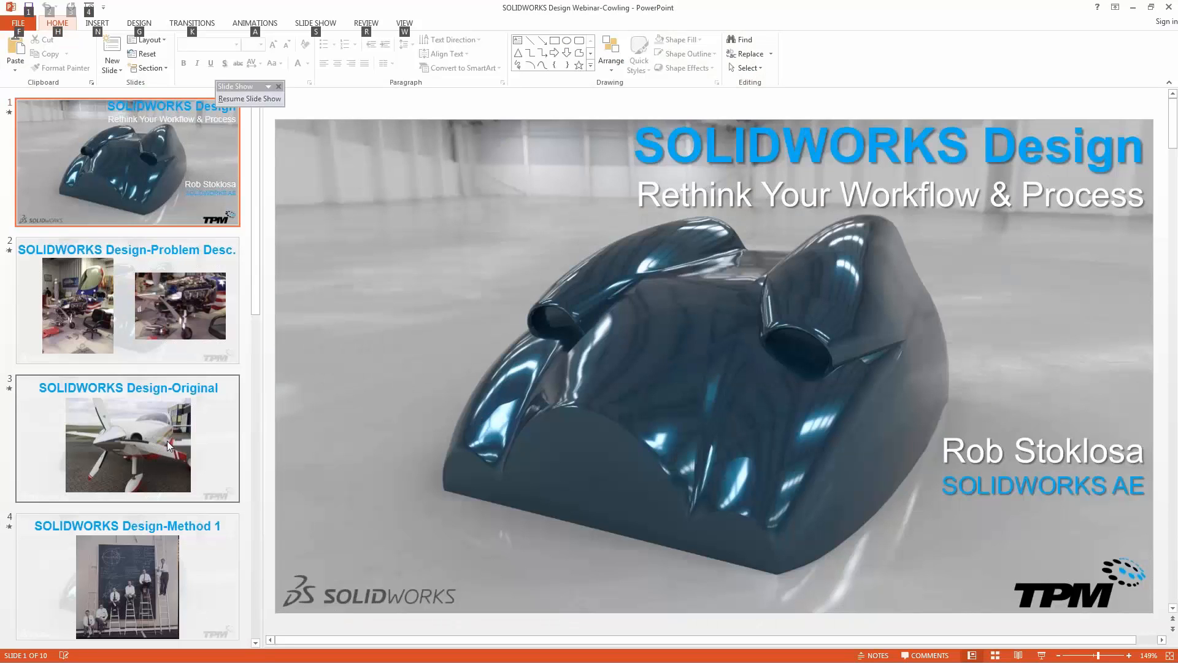
{"action": "left_click", "coordinate": [494, 482]}
{"action": "scroll", "coordinate": [494, 482], "scroll_direction": "down", "scroll_amount": 3}
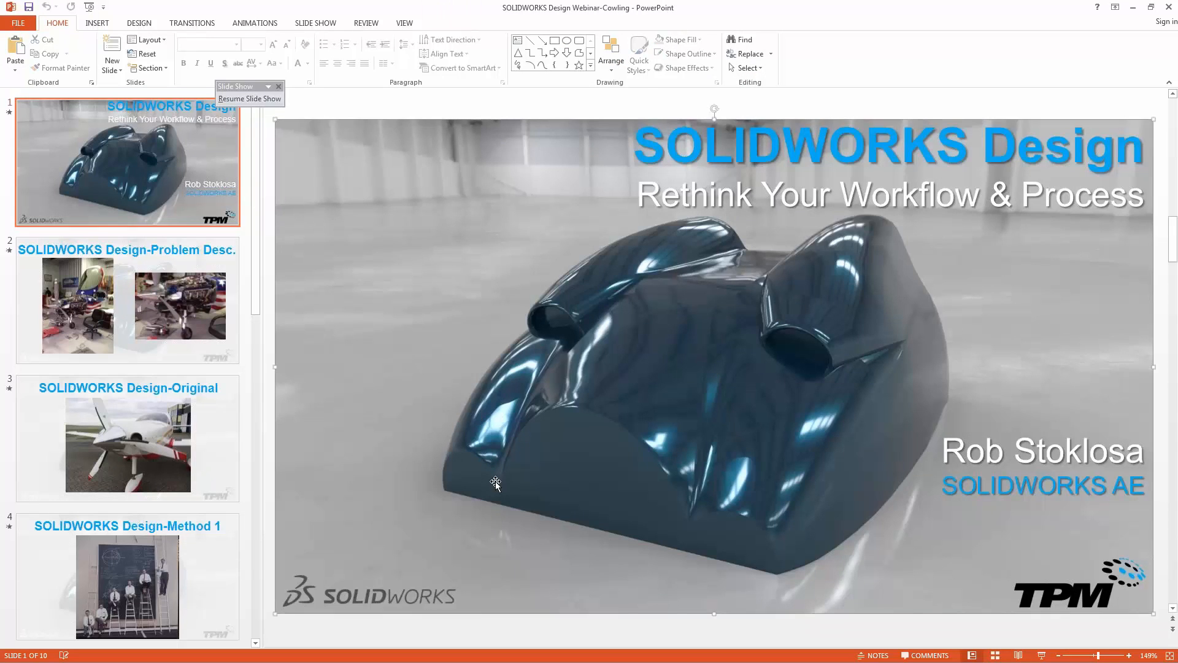
{"action": "left_click_drag", "start_coordinate": [258, 310], "coordinate": [274, 463]}
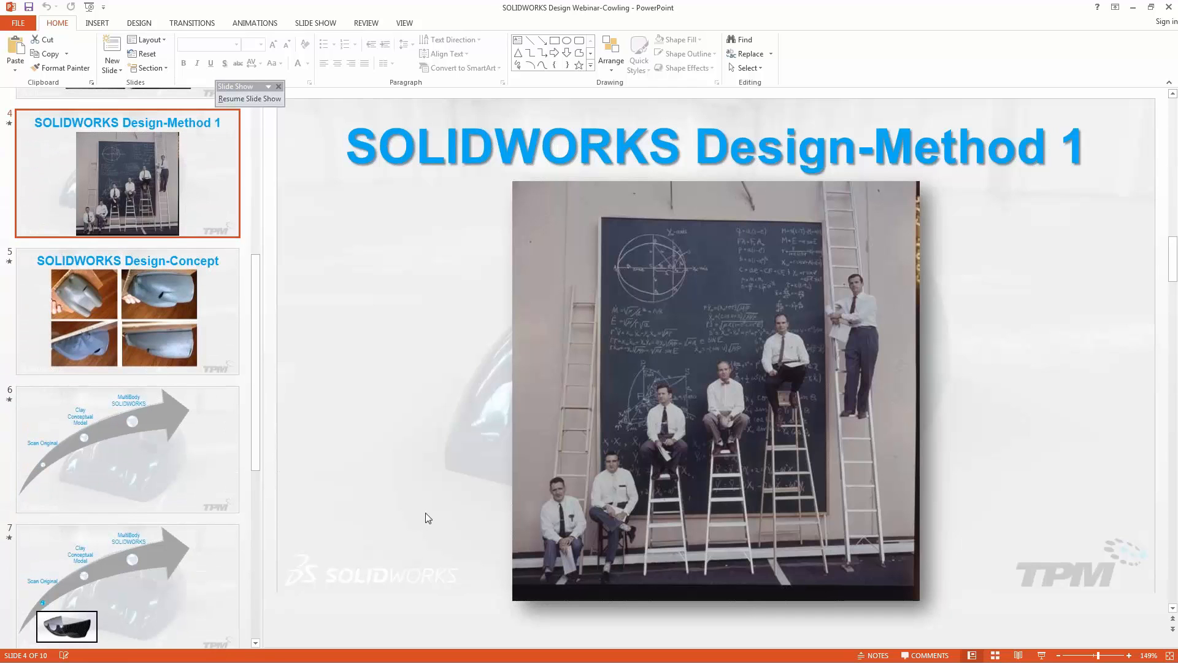
Look through the open windows and switch back to the Merged Cowlings part in SOLIDWORKS.
{"action": "key", "text": "alt+Tab"}
{"action": "key", "text": "alt+Tab"}
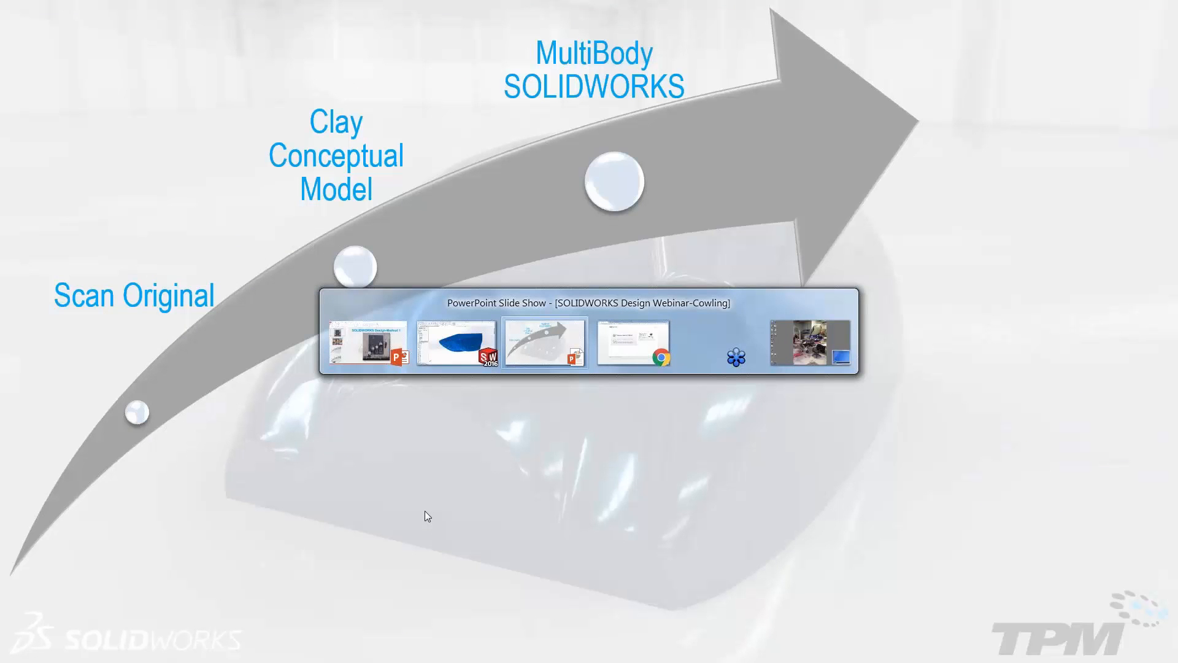
{"action": "key", "text": "alt+Tab"}
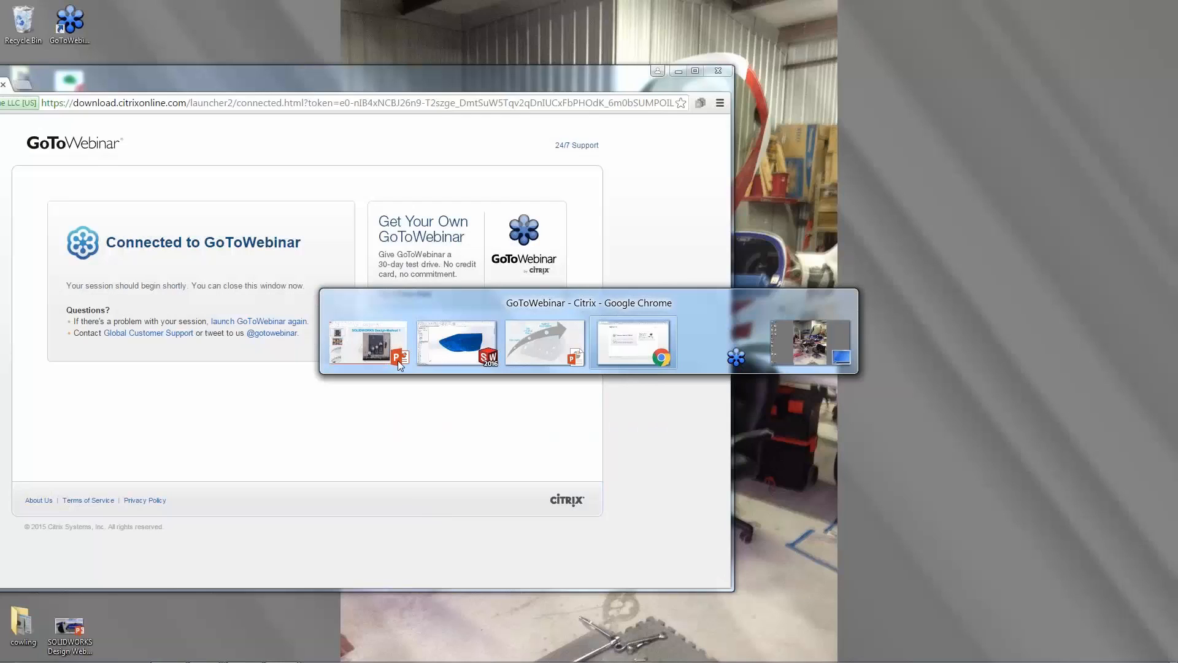
{"action": "left_click", "coordinate": [464, 339]}
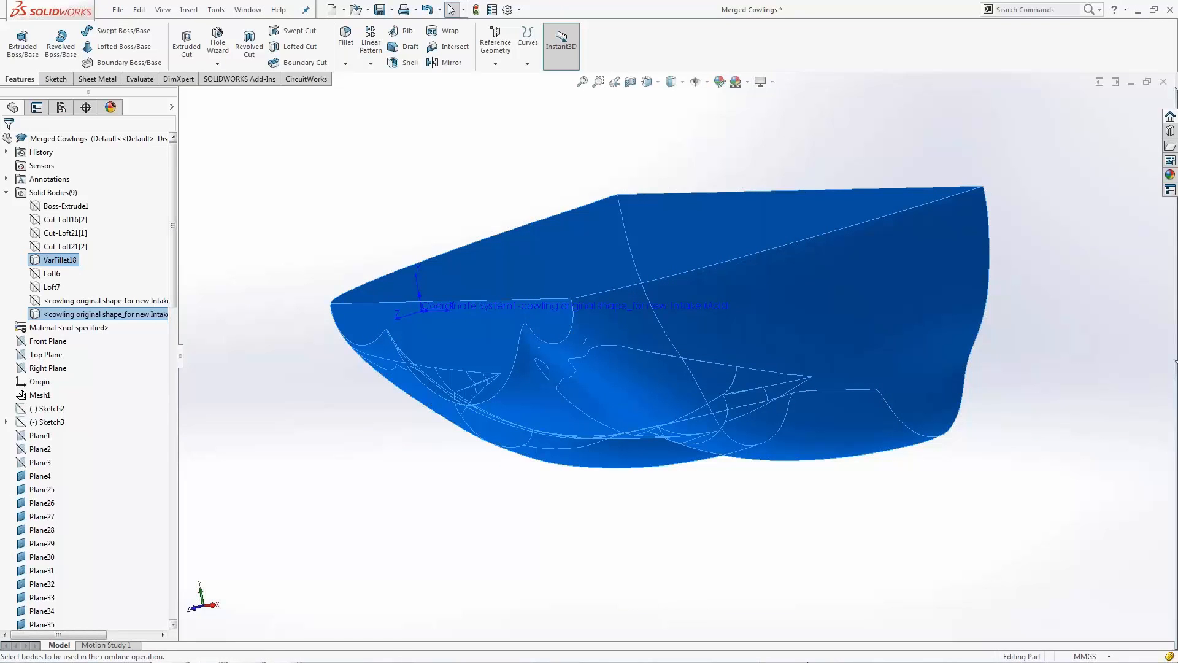
Switch to Windows Explorer, go to the cowling folder and view the insert image.
{"action": "mouse_move", "coordinate": [309, 641]}
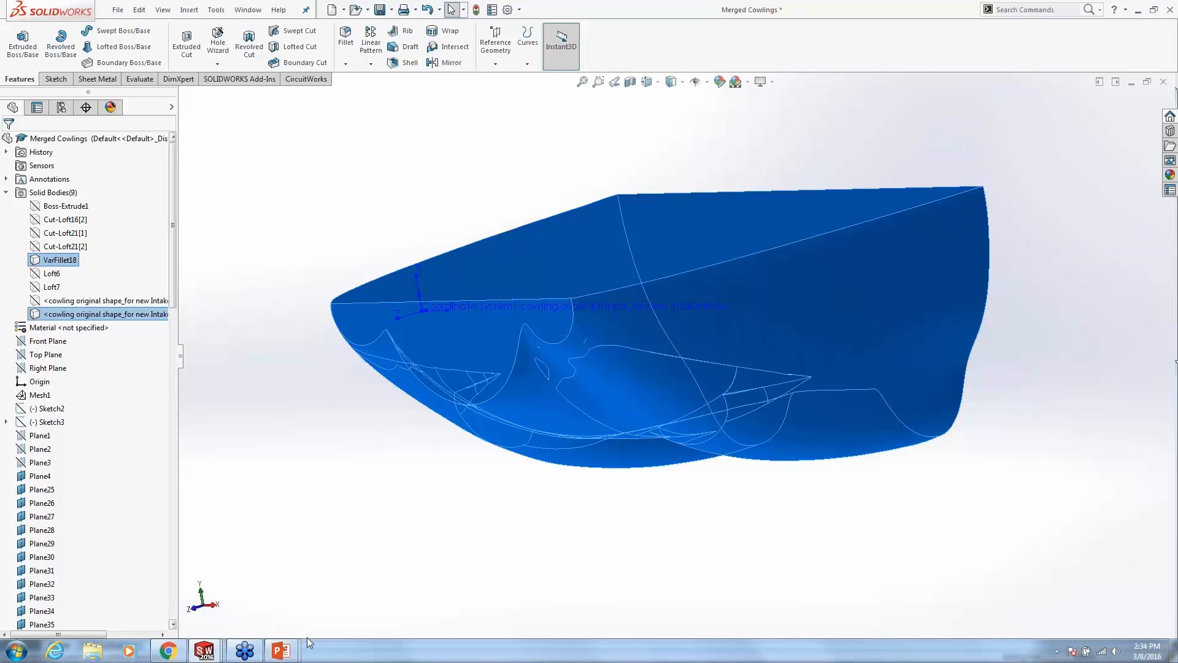
{"action": "left_click", "coordinate": [93, 652]}
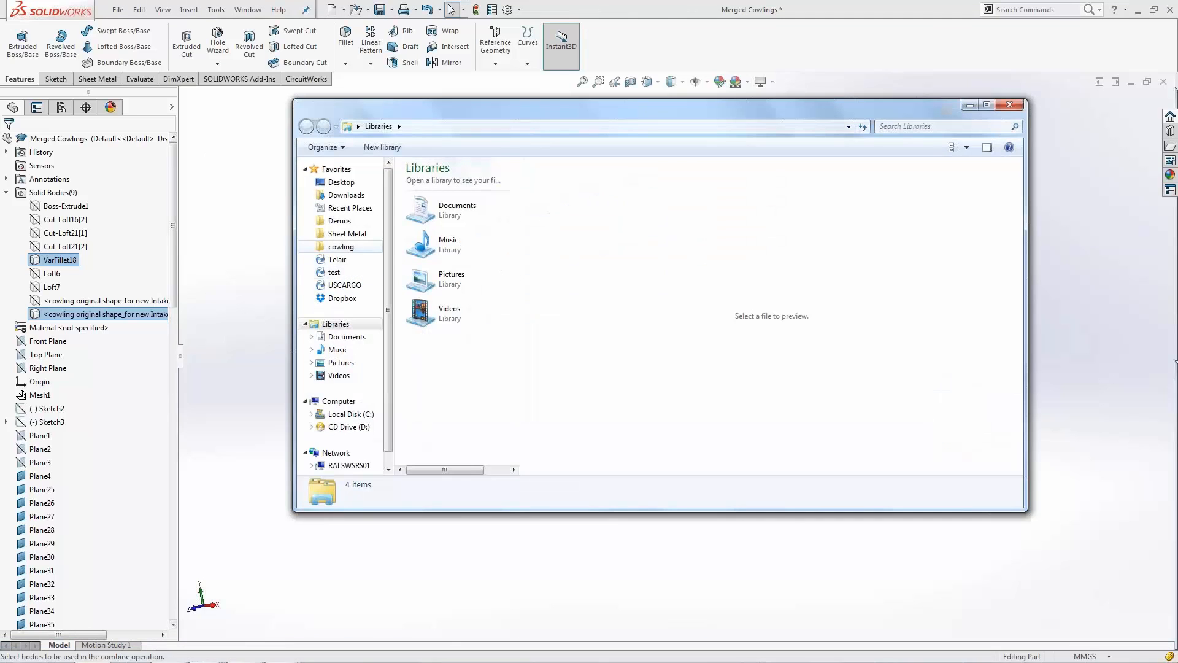
{"action": "left_click", "coordinate": [341, 247]}
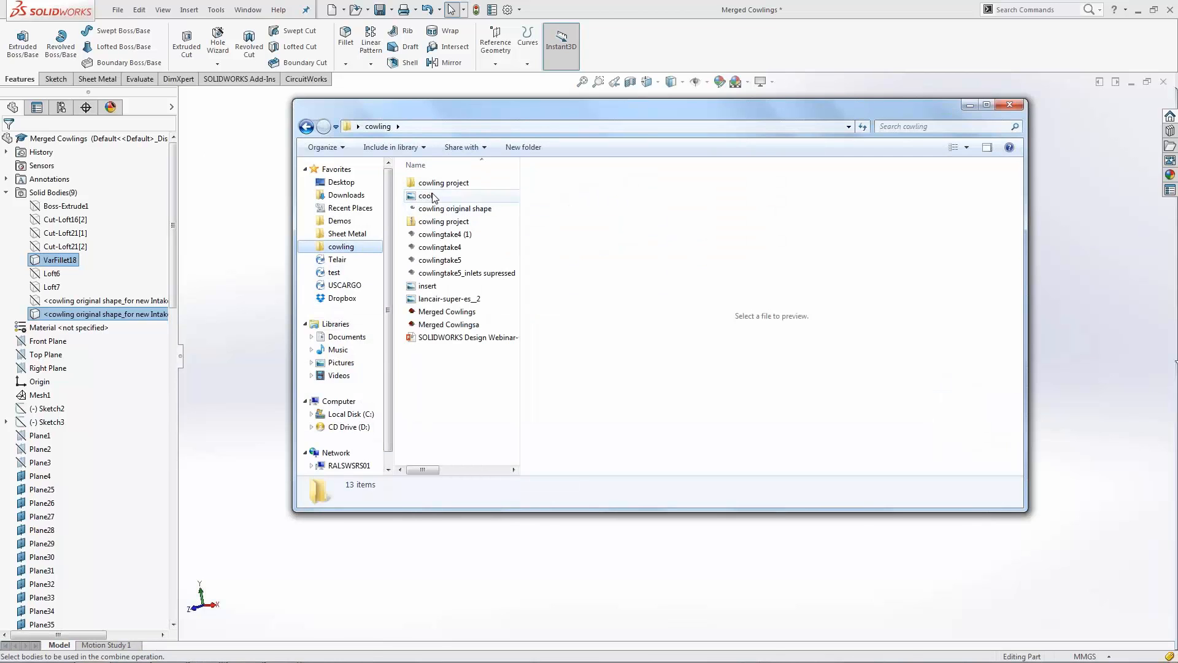
{"action": "left_click", "coordinate": [437, 287]}
{"action": "double_click", "coordinate": [437, 287]}
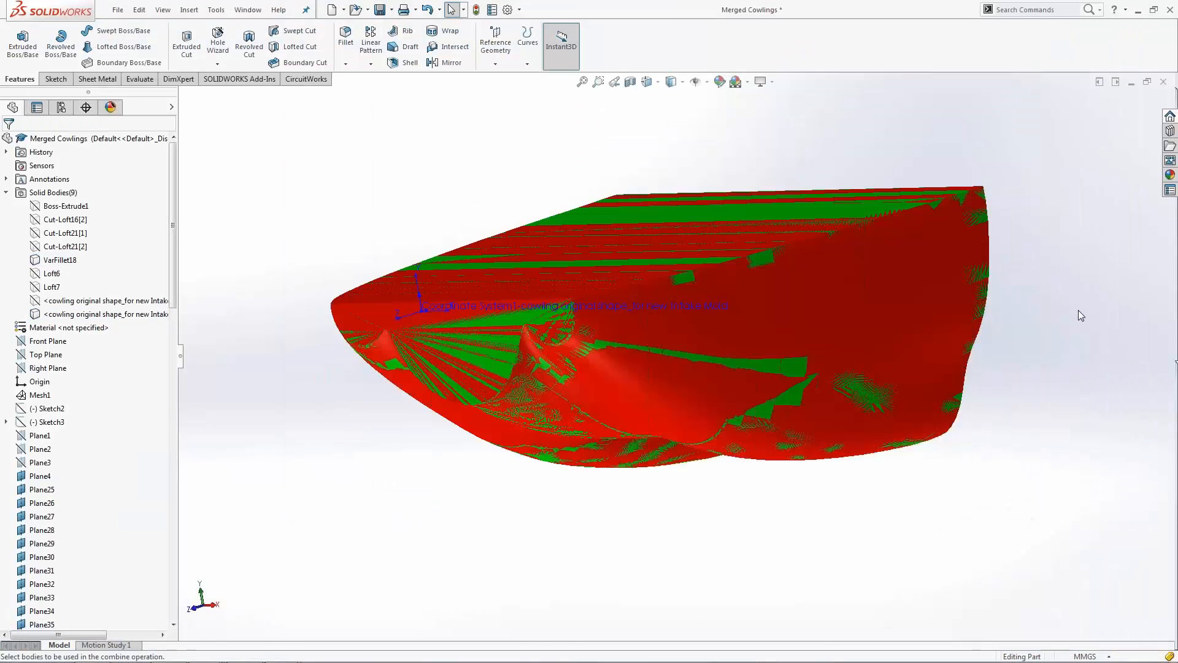
Inspect the merged cowling bodies in SOLIDWORKS, and switch to the PowerPoint slide show to reveal the Scan Original stage.
{"action": "middle_click_drag", "start_coordinate": [810, 376], "coordinate": [809, 372]}
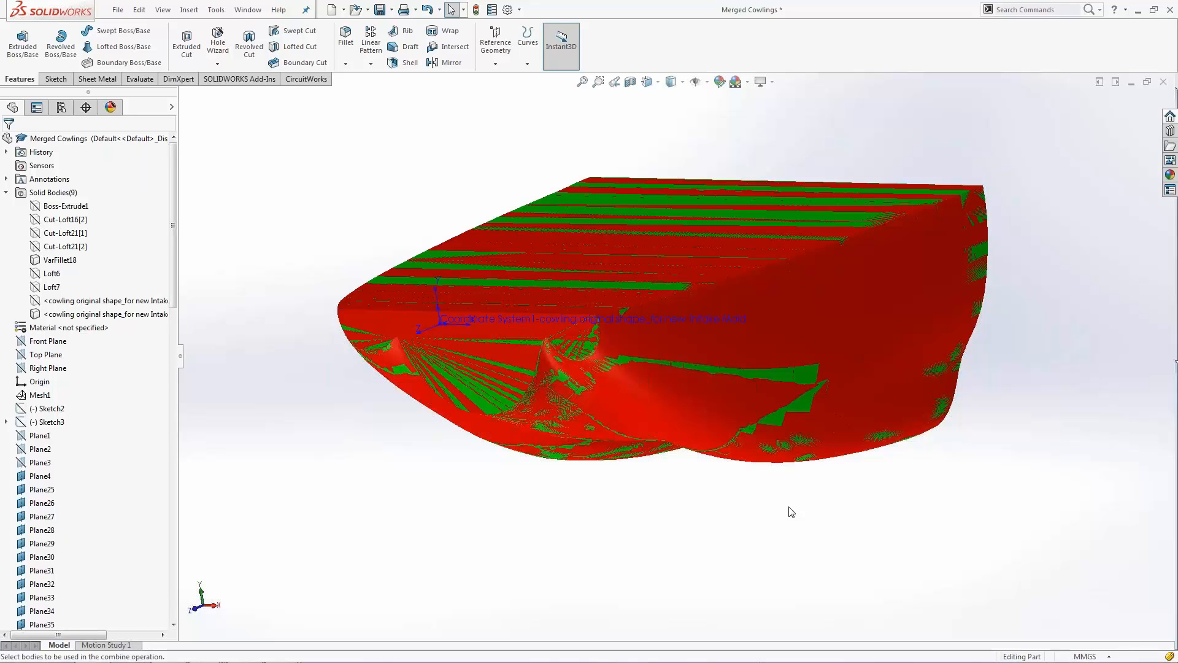
{"action": "key", "text": "alt+Tab"}
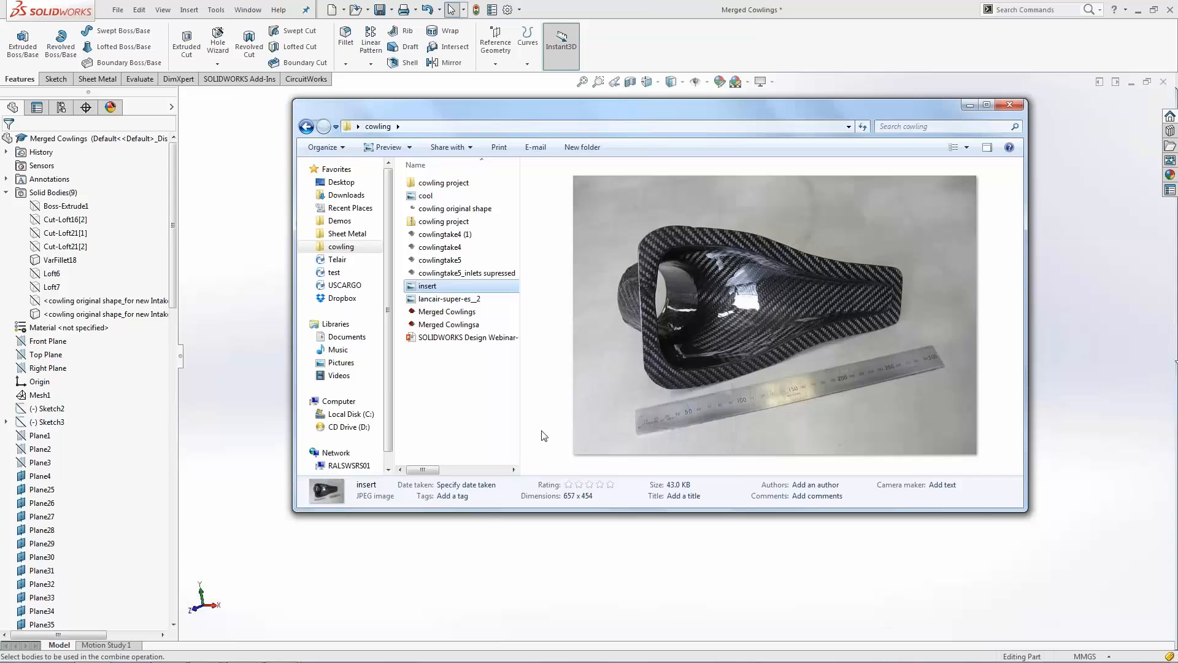
{"action": "key", "text": "alt+Tab"}
{"action": "key", "text": "alt+Tab"}
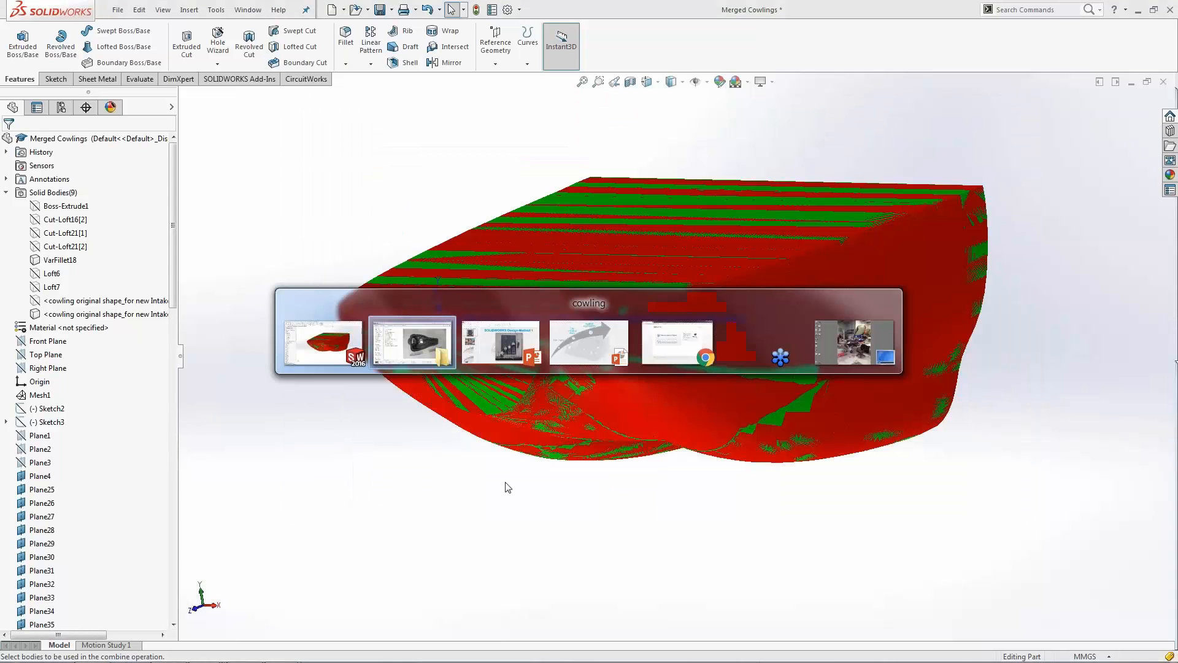
{"action": "key", "text": "alt+Tab"}
{"action": "key", "text": "alt+Tab"}
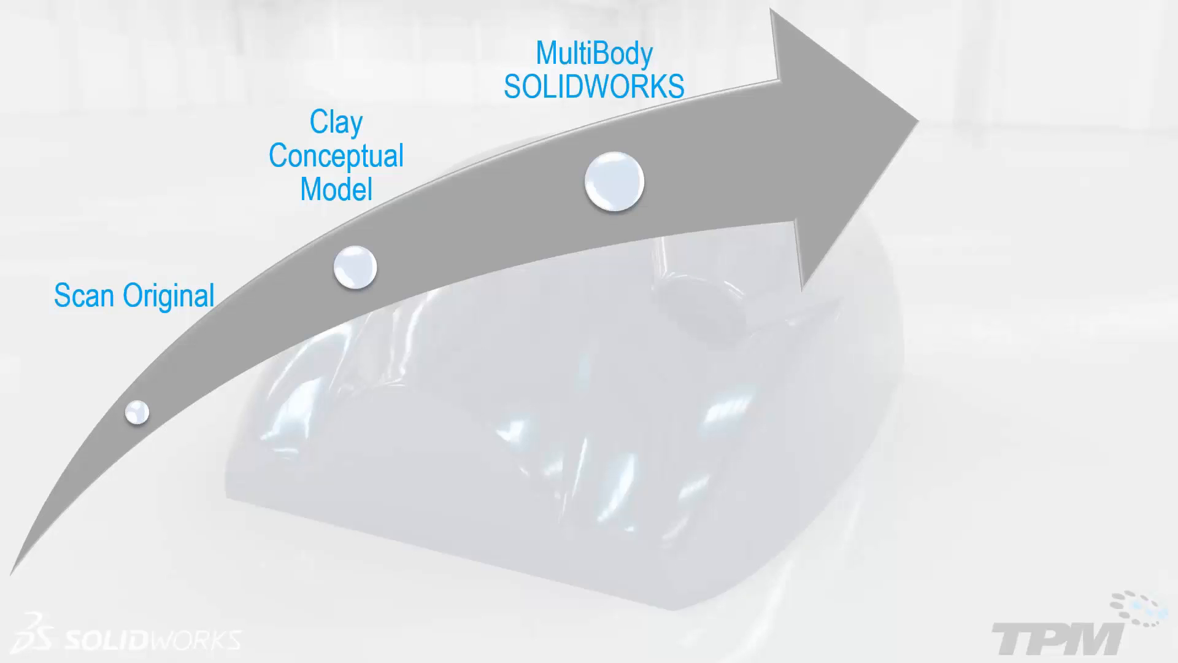
{"action": "key", "text": "Right"}
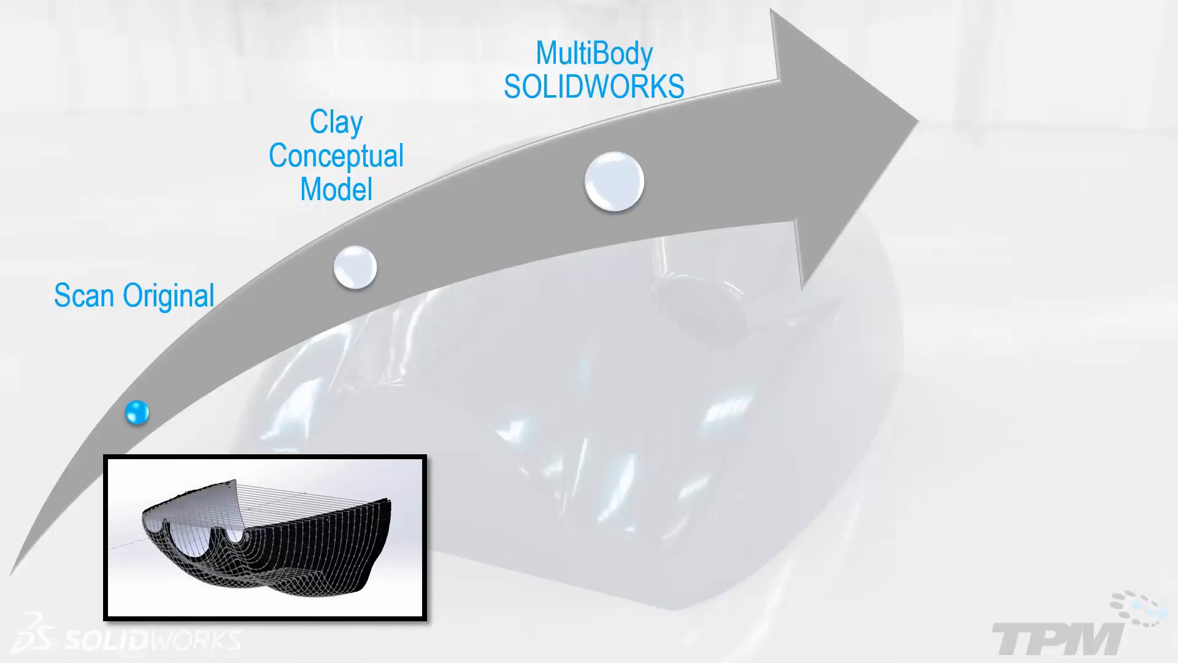